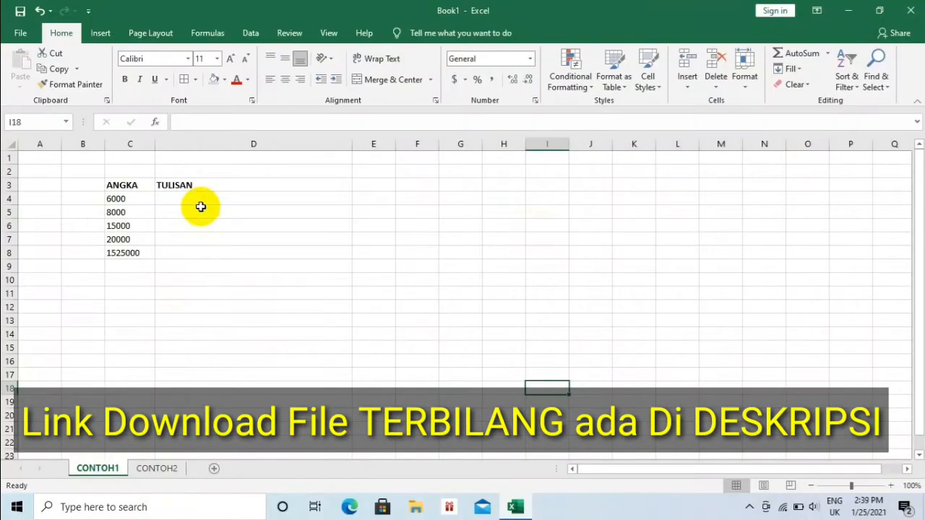
- Write the numbers as words manually: Enam Ribu in D4 and Delapan Ribu in D5
left_click(204, 199)
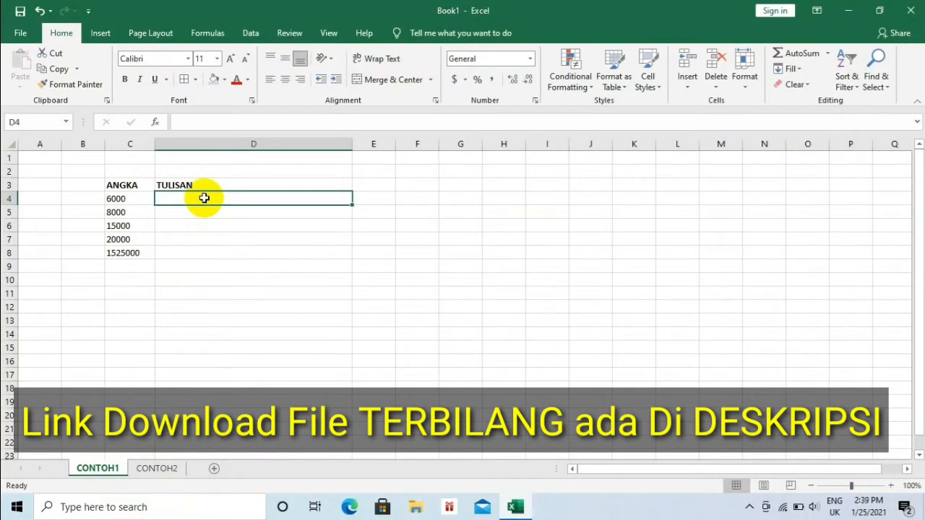
double_click(204, 199)
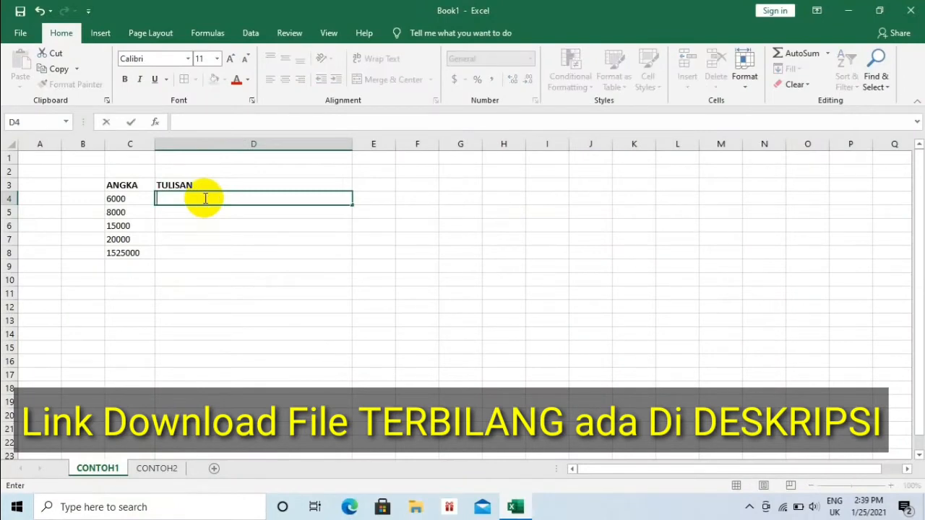
type("Enam Ribu")
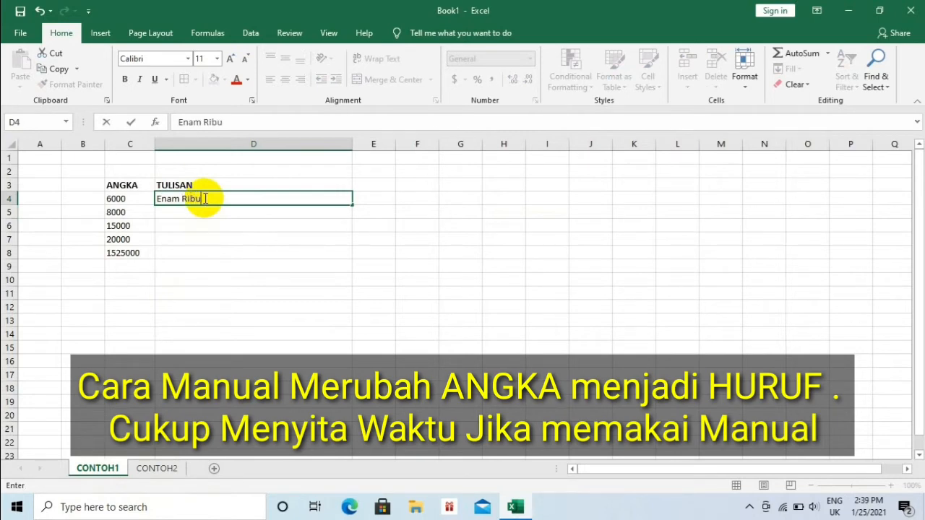
left_click(243, 210)
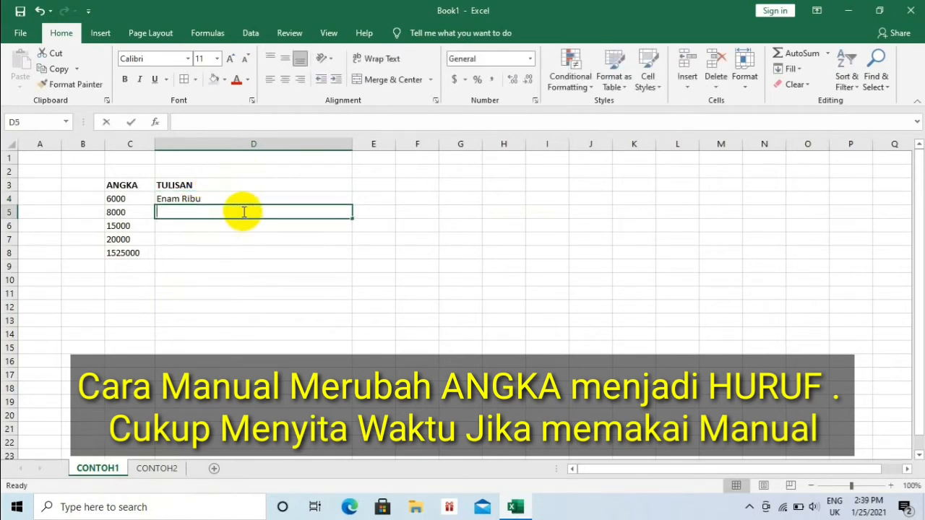
type("Delapan Ribu")
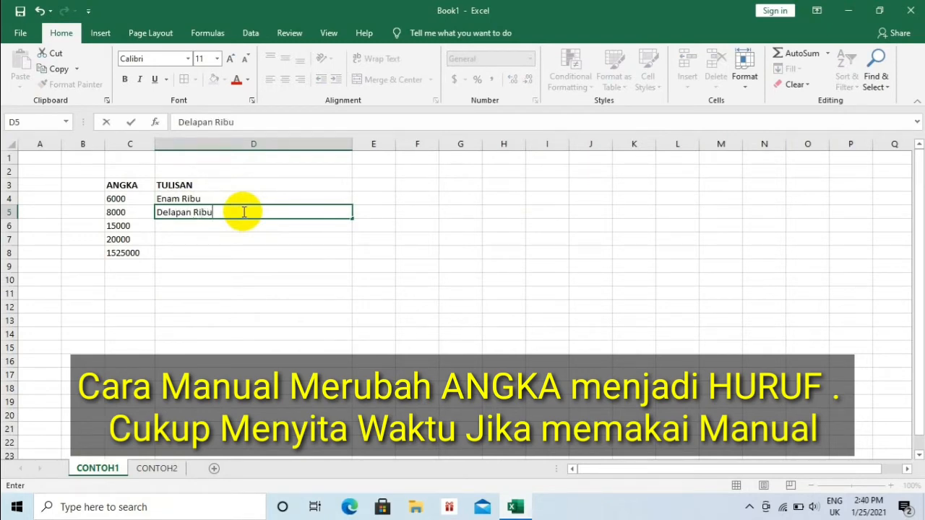
key("Return")
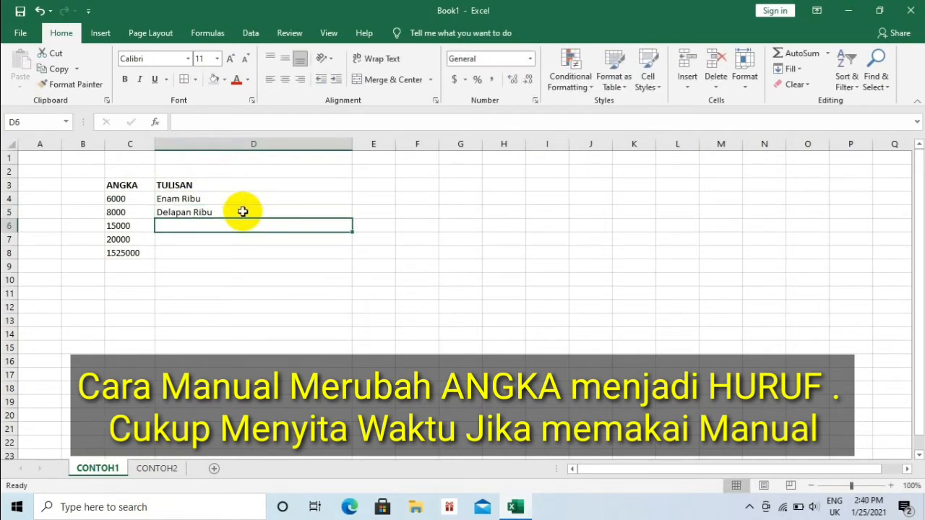
- Enter Lima Belas Ribu in D6 and Dua Puluh Ribu in D7
type("Lima B")
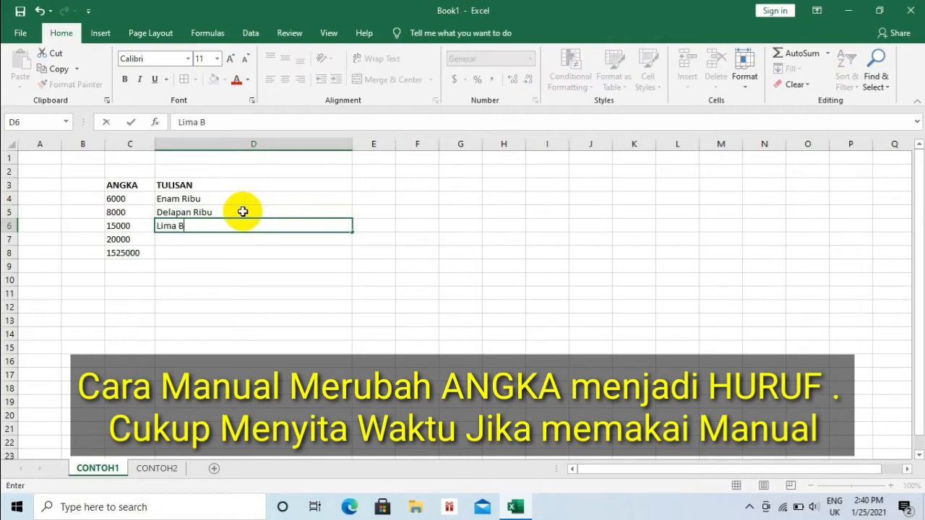
type("elas Ribu")
key("Return")
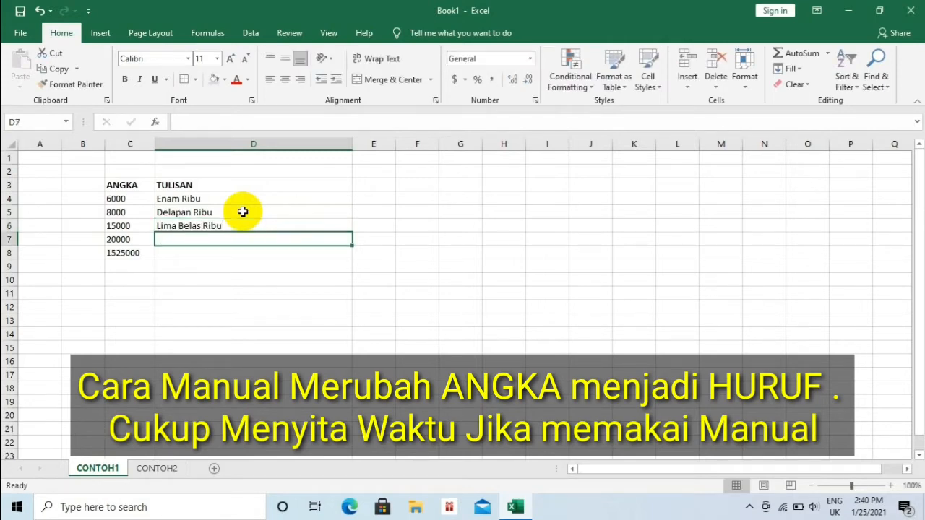
type("2")
key("BackSpace")
type("Dua ")
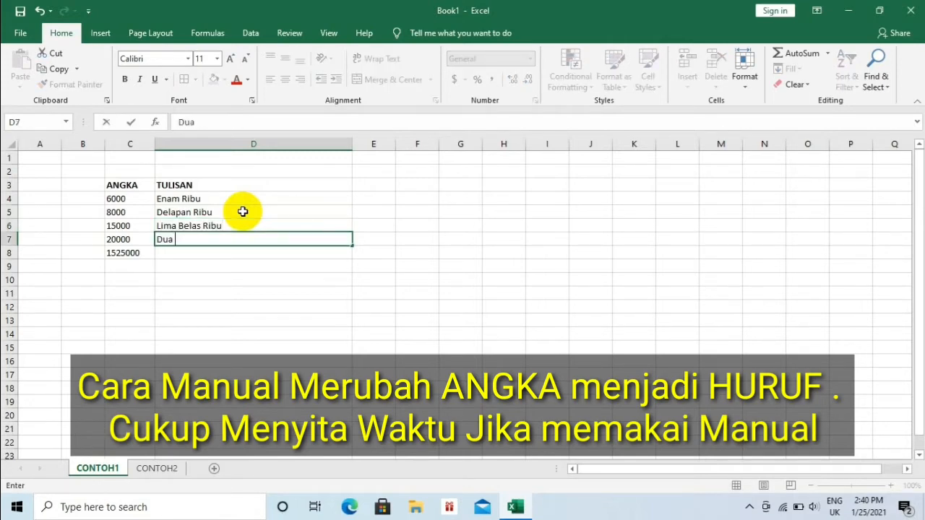
type("Puluh Ribu")
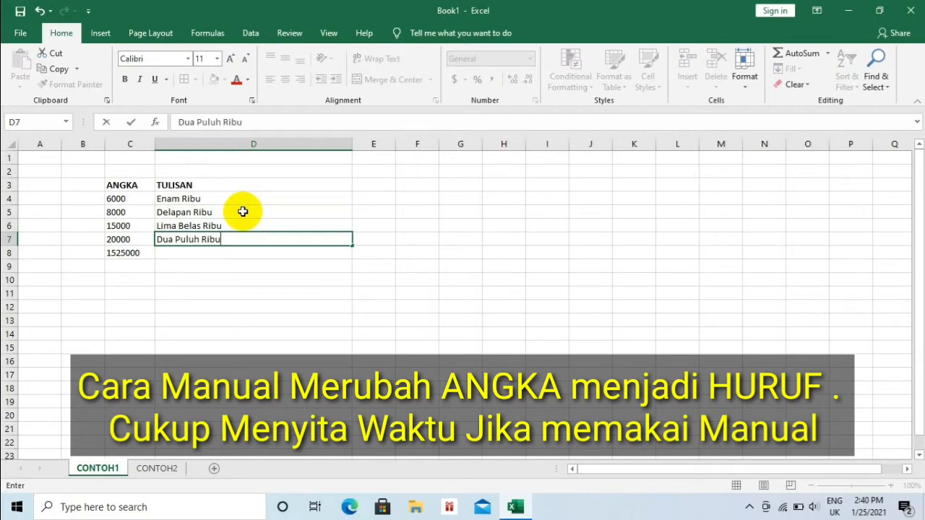
key("Return")
- Enter Satu Juta Lima Ratus Dua Puluh Lima in D8 beside 1525000
type("Satu J")
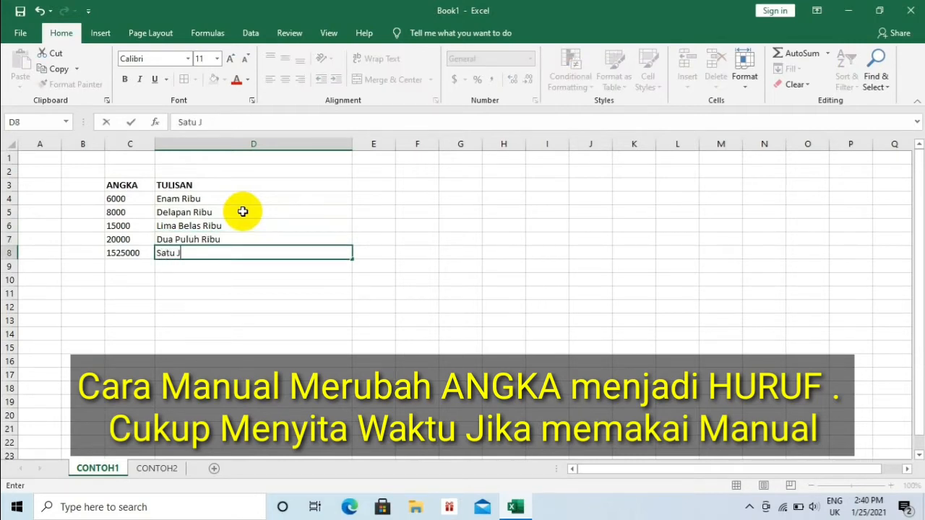
type("uta Lima Ratus DUa")
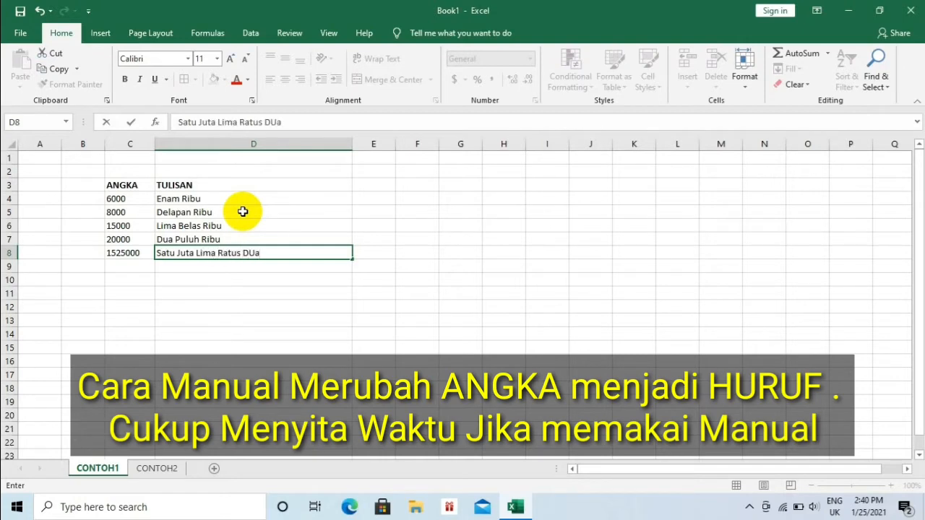
key("BackSpace")
key("BackSpace")
type("ua Puluh Lima")
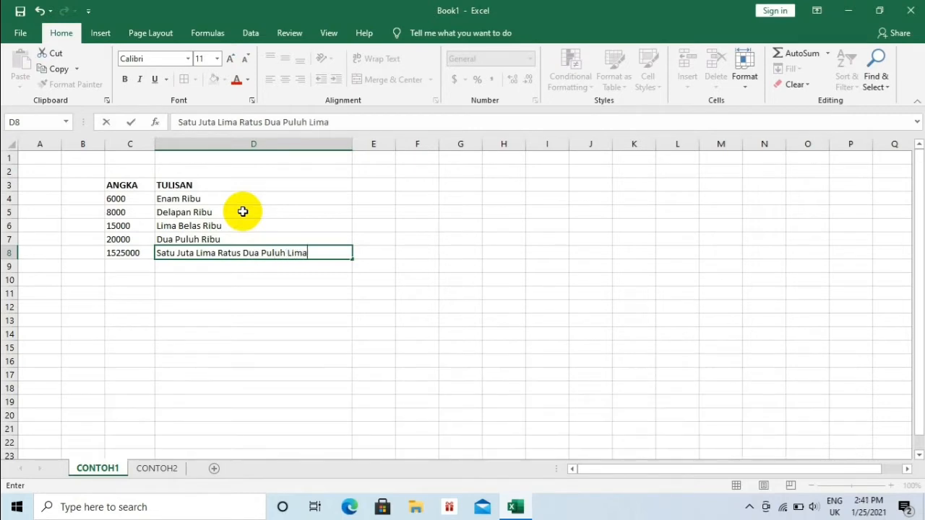
left_click(414, 280)
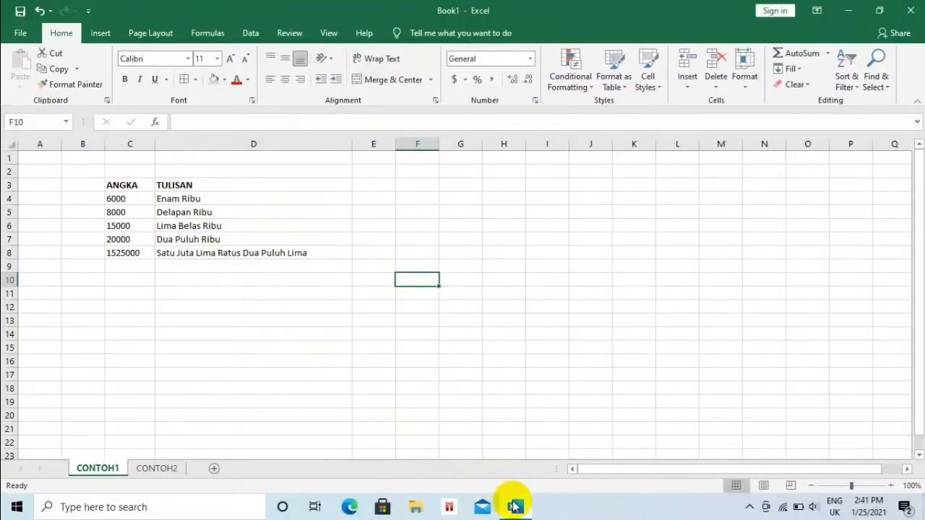
- Open the Pictures folder in File Explorer to check the terbilang folder, then close the window
mouse_move(514, 505)
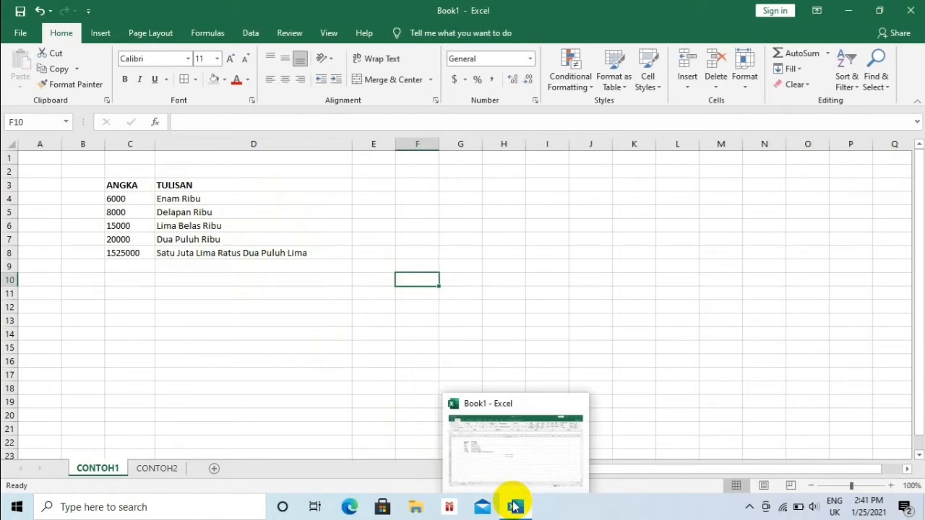
left_click(417, 505)
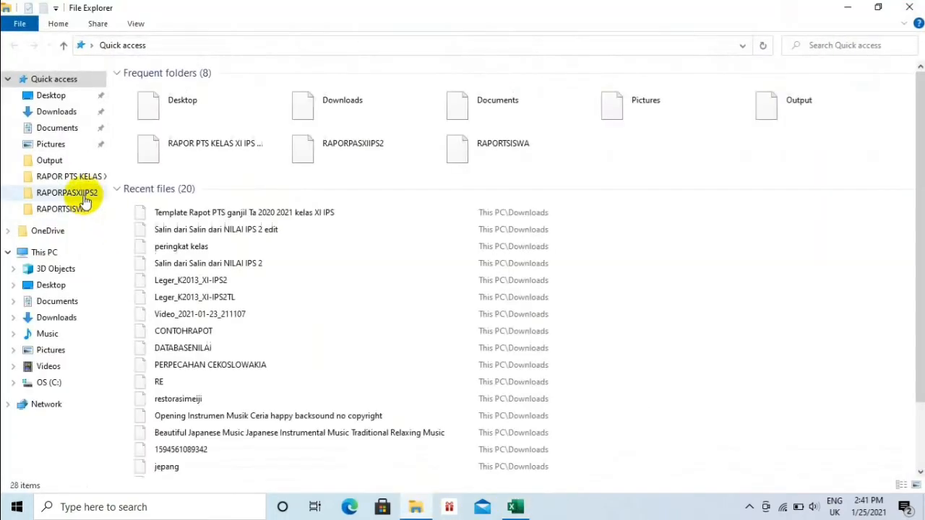
left_click(58, 145)
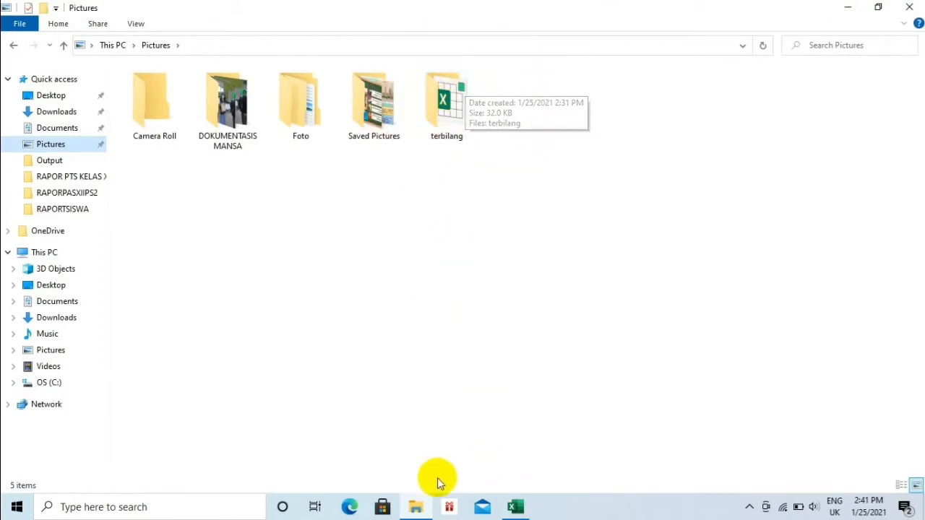
left_click(907, 5)
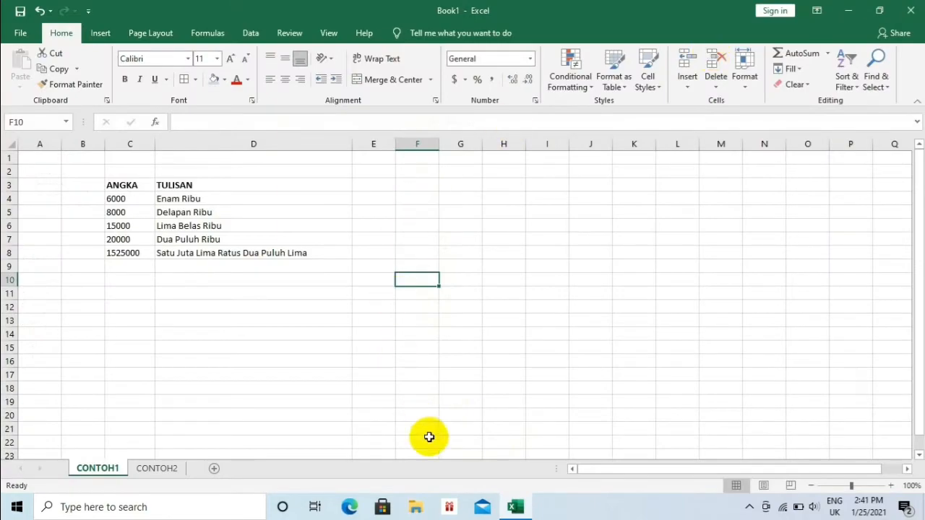
- Through Excel Options and Trust Center Settings, set macro settings to enable all macros
left_click(20, 32)
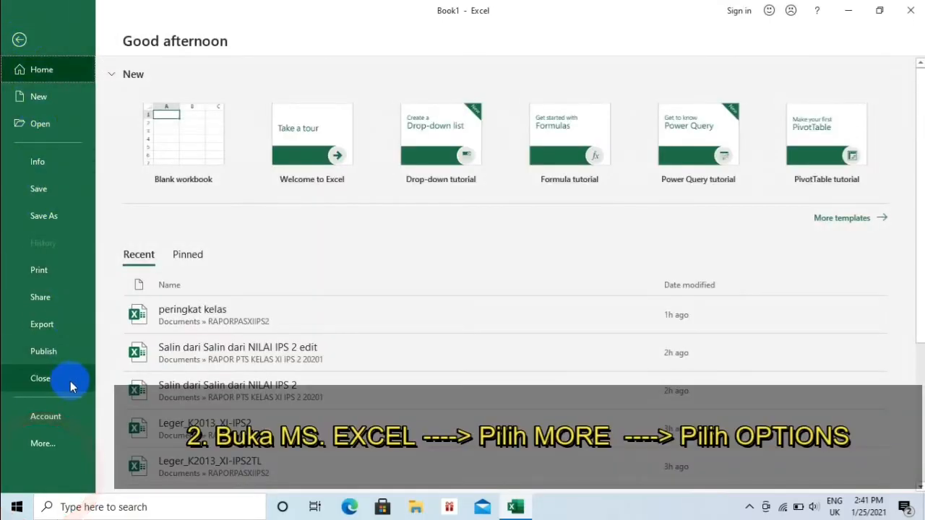
left_click(60, 448)
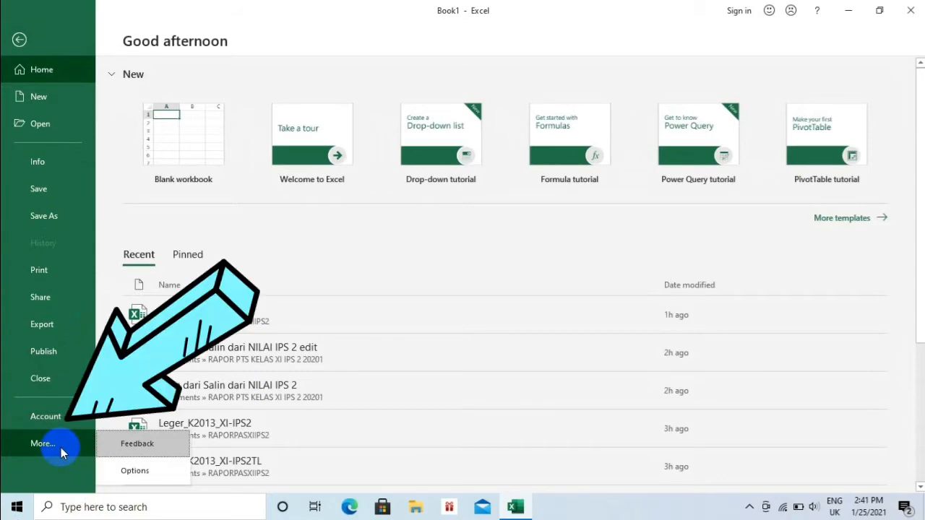
left_click(135, 470)
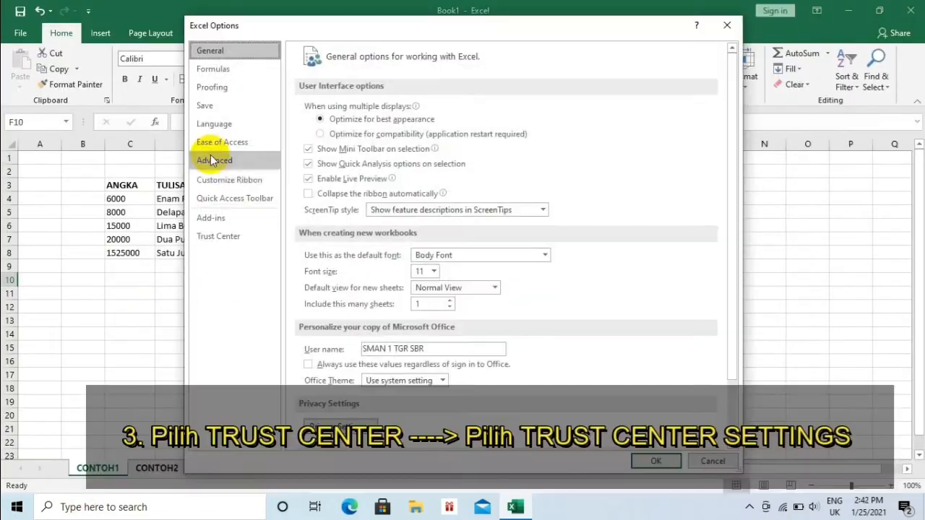
left_click(225, 237)
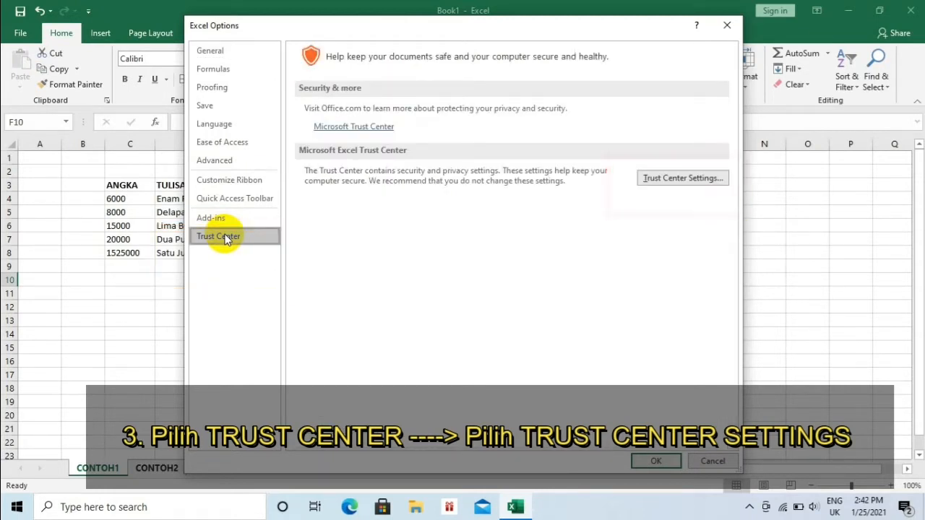
left_click(683, 179)
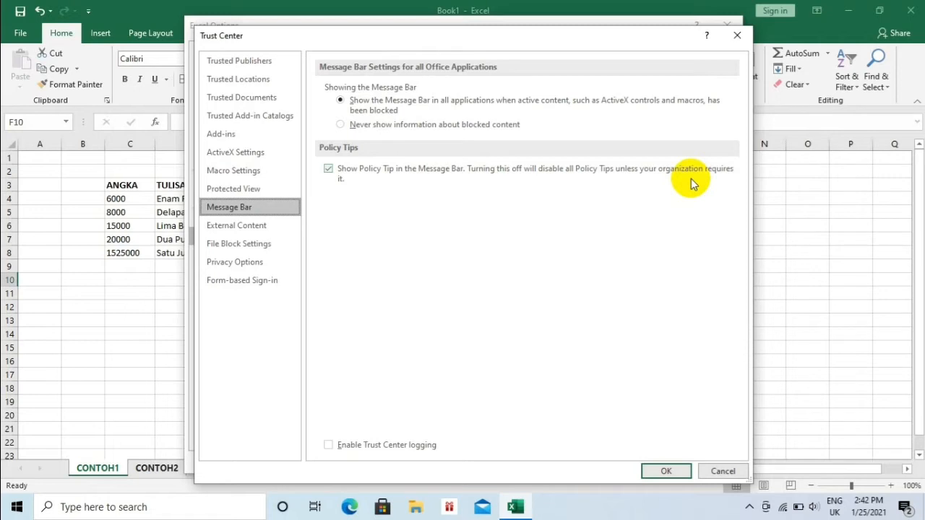
left_click(242, 172)
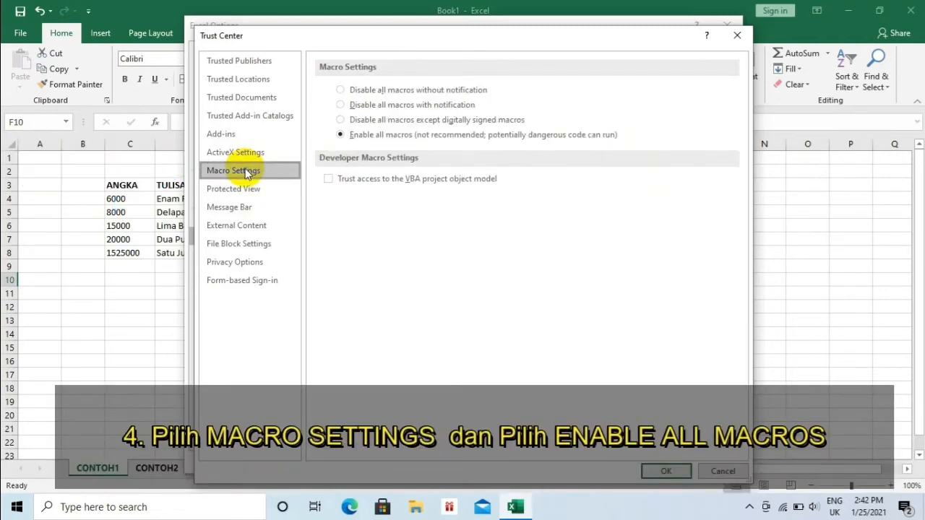
left_click(356, 137)
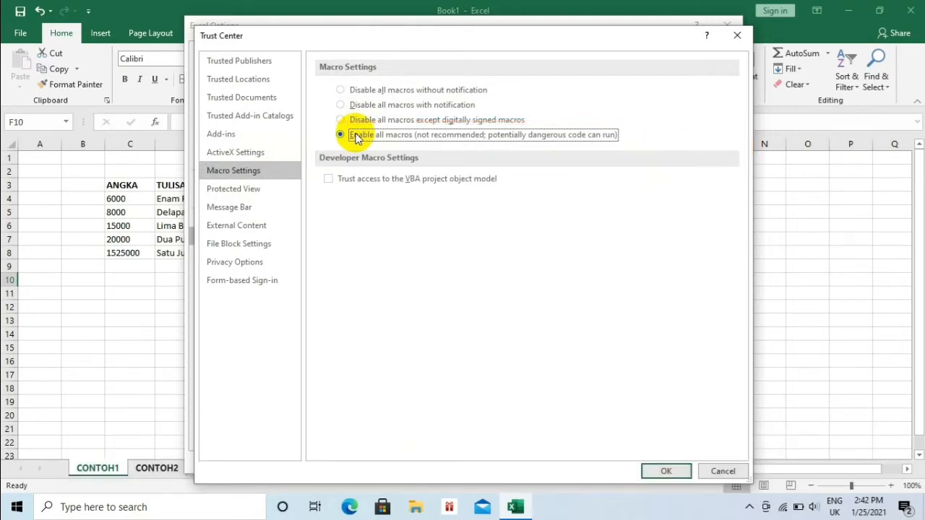
left_click(671, 470)
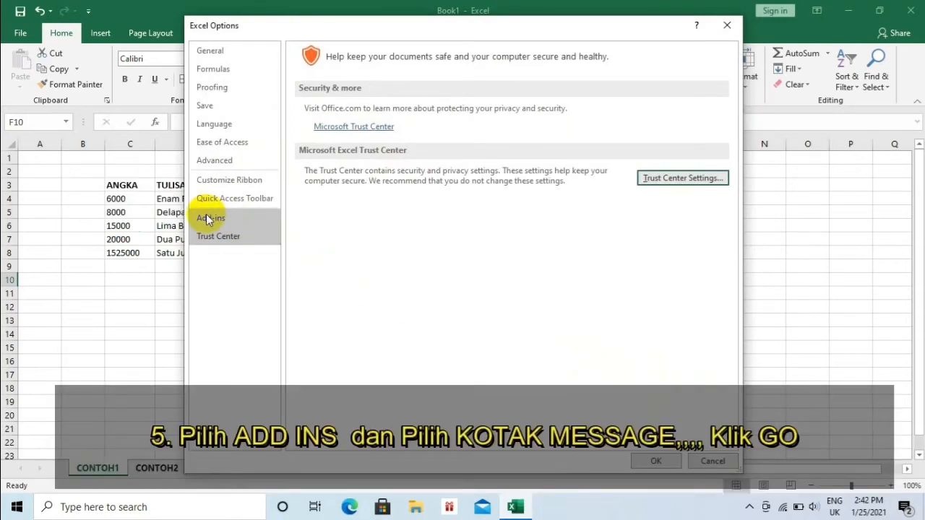
- Open the Excel add-ins manager from Options and tick the Terbilang add-in
left_click(223, 217)
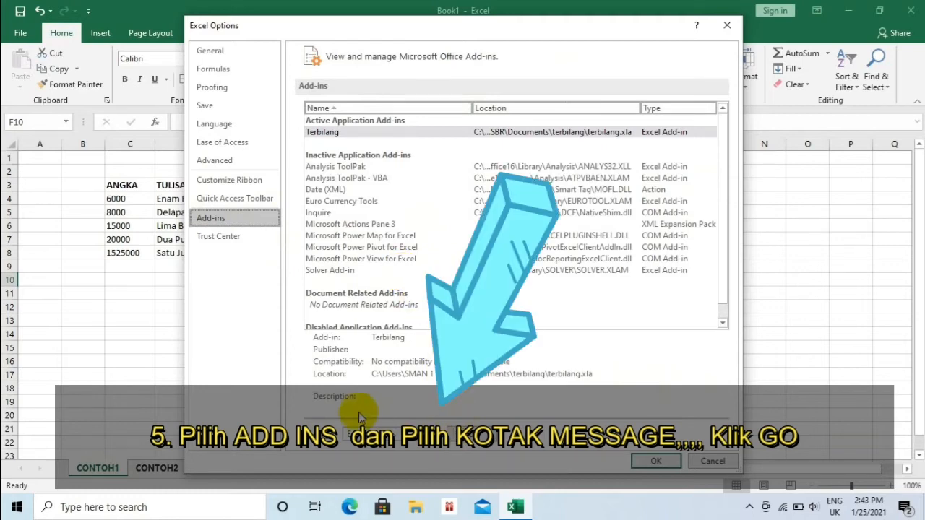
left_click(471, 436)
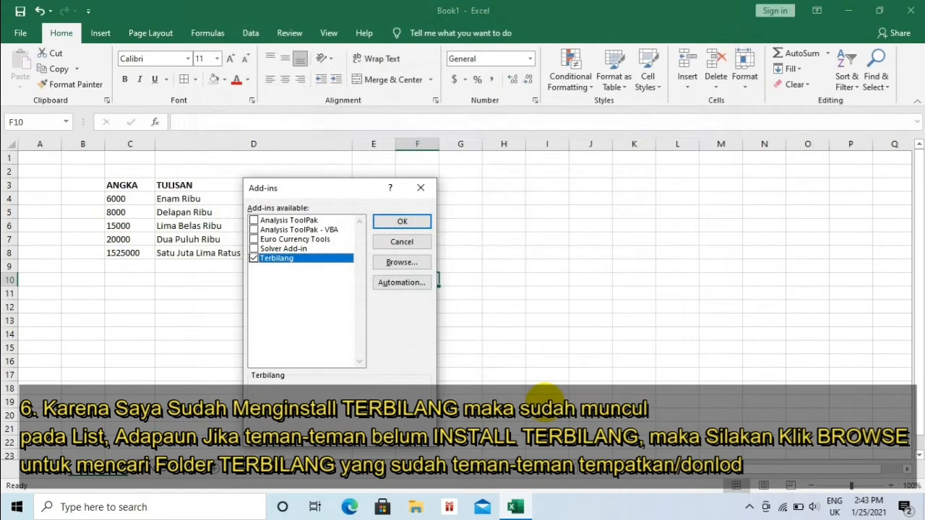
left_click(254, 258)
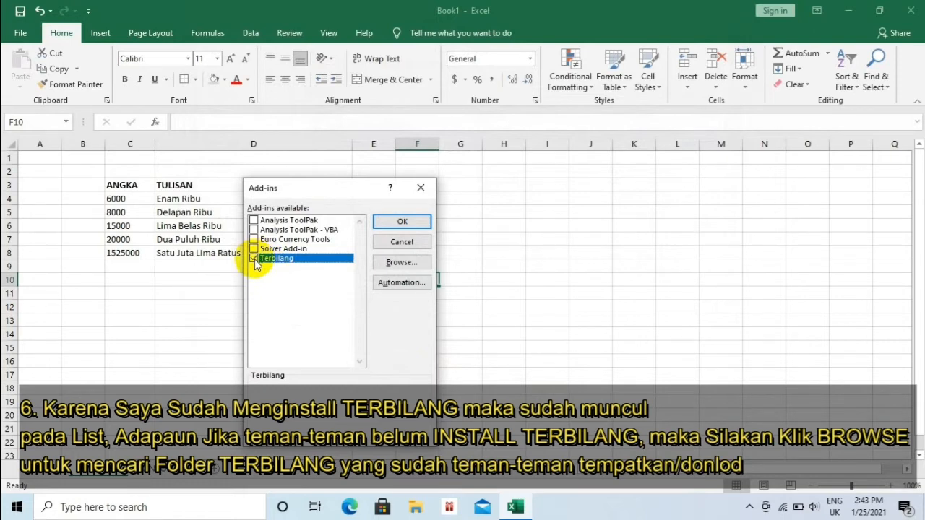
- Browse to Pictures > terbilang, open the terbilang add-in file replacing the existing copy, and confirm the add-ins
left_click(401, 262)
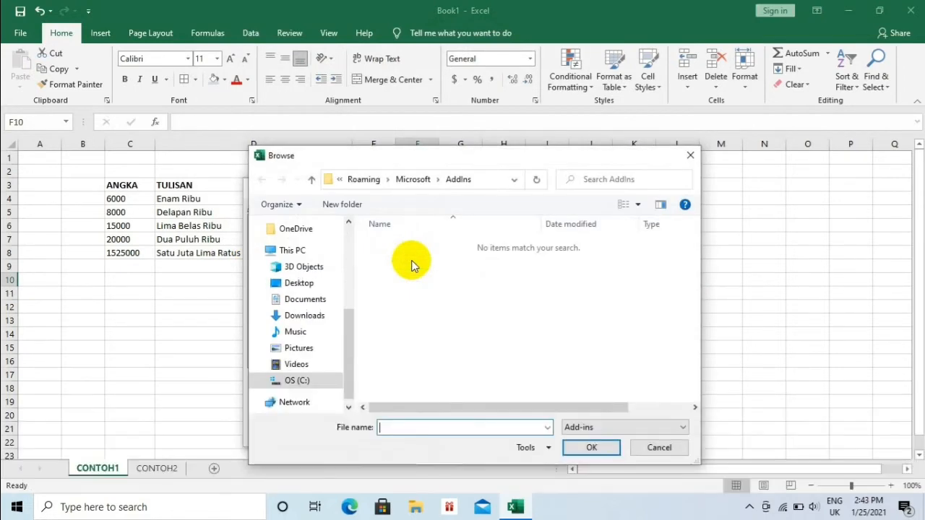
left_click_drag(351, 324, 350, 249)
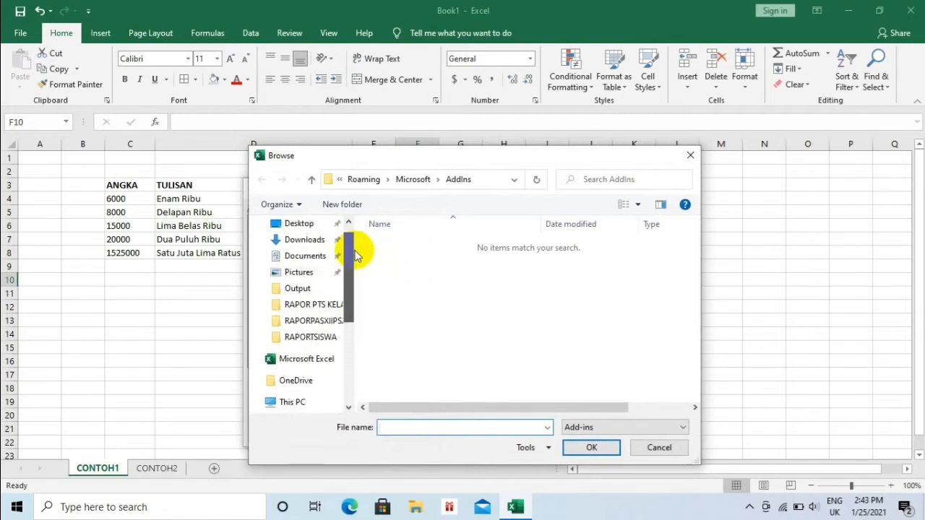
left_click(302, 278)
double_click(408, 350)
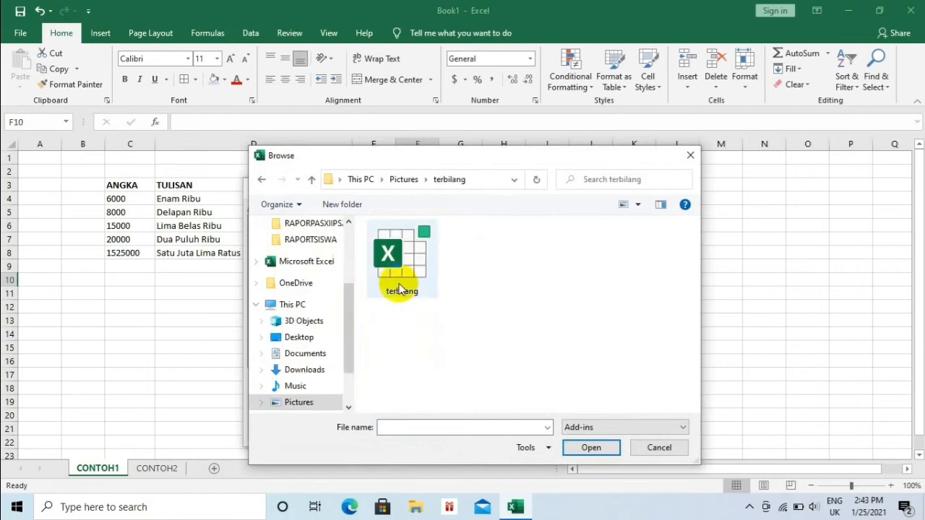
left_click(400, 288)
left_click(591, 448)
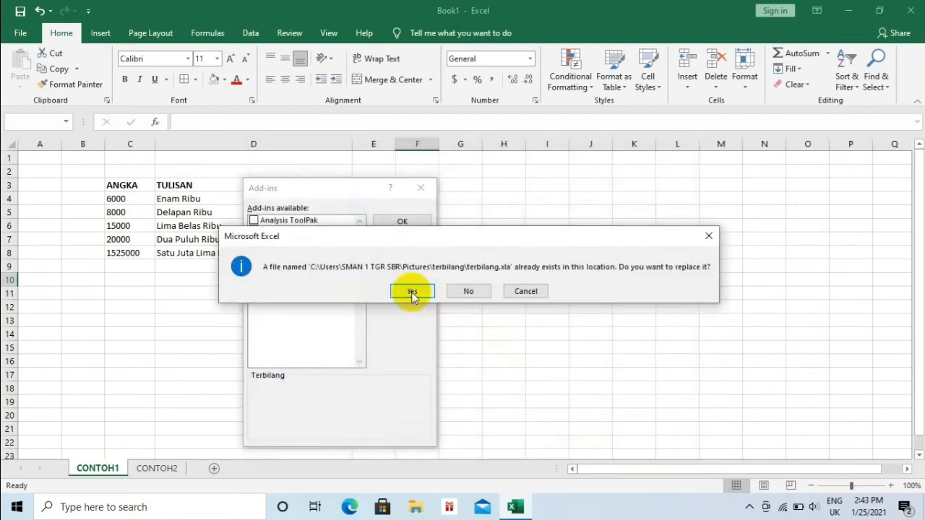
left_click(410, 291)
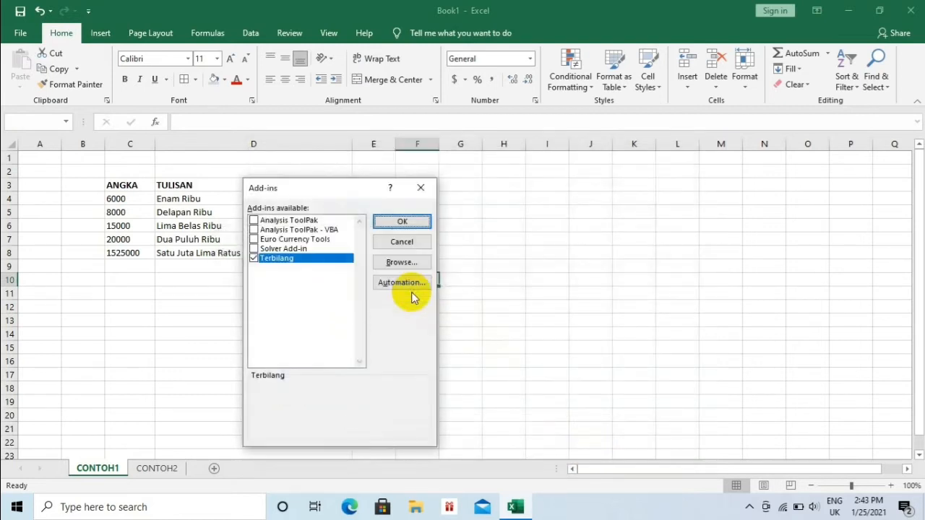
left_click(390, 221)
left_click(524, 255)
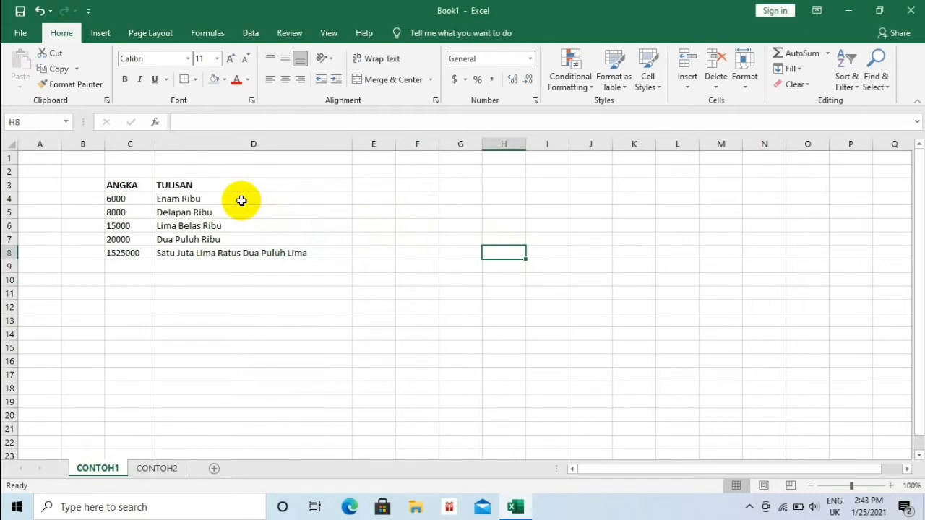
- Clear the TULISAN cells D4:D8 and enter the formula =terbilang(C4) in D4
left_click_drag(241, 201, 210, 258)
key("Delete")
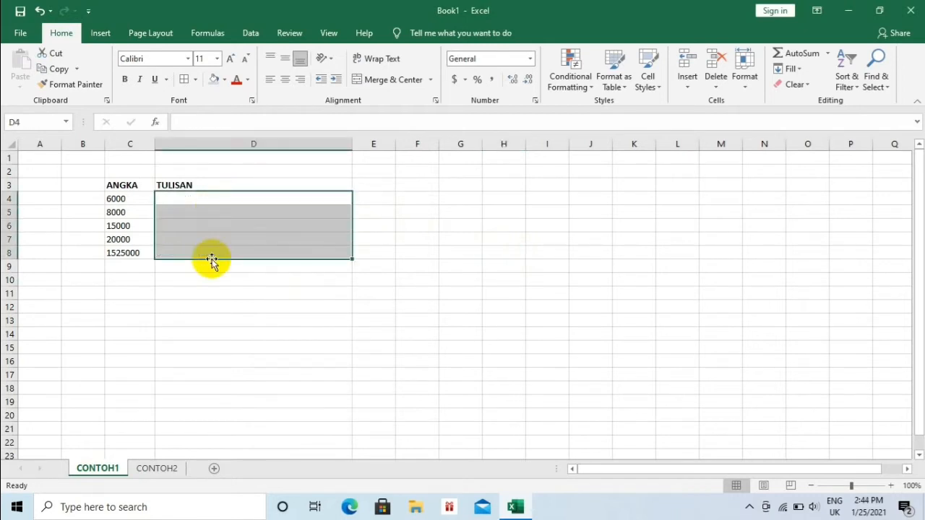
left_click(193, 197)
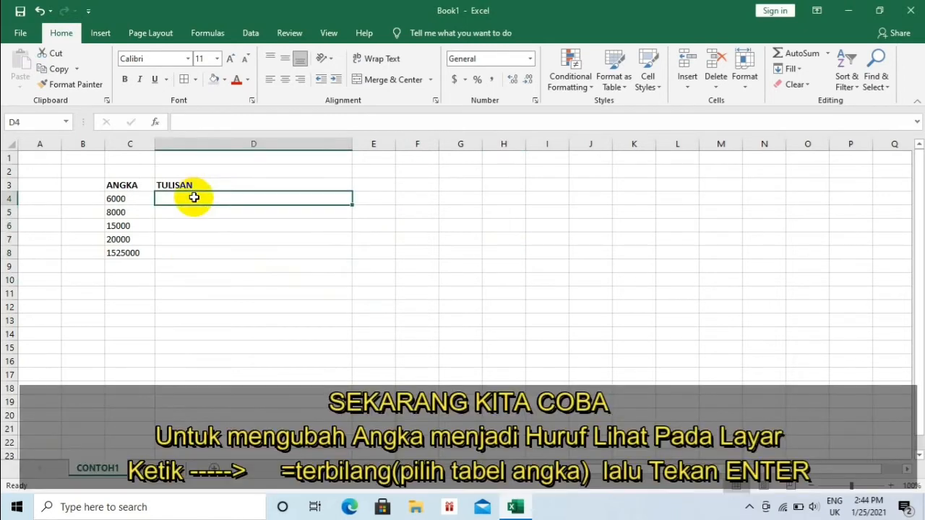
type("=t")
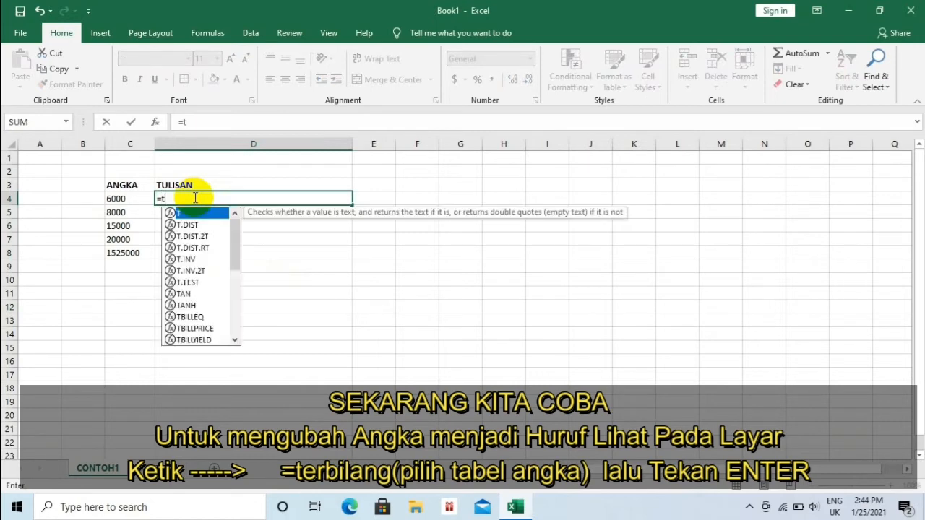
key("Escape")
type("ER")
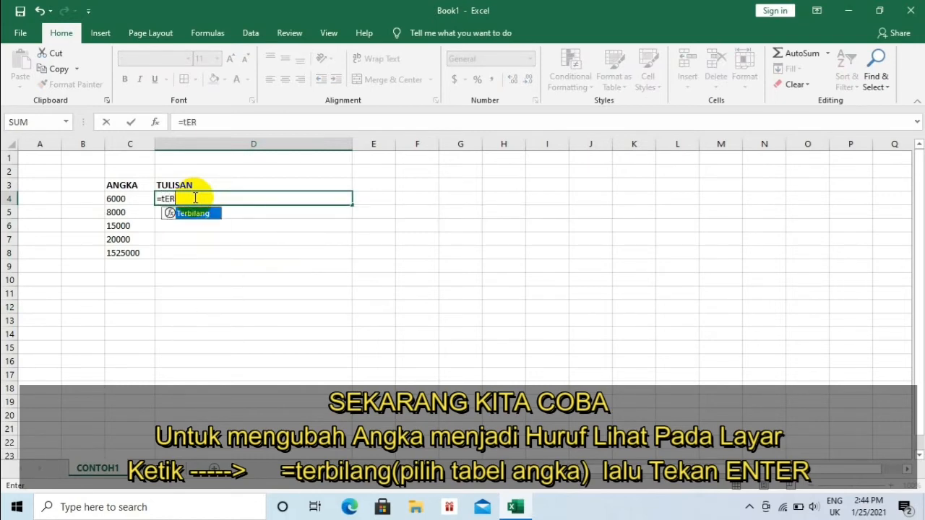
key("BackSpace")
key("BackSpace")
key("BackSpace")
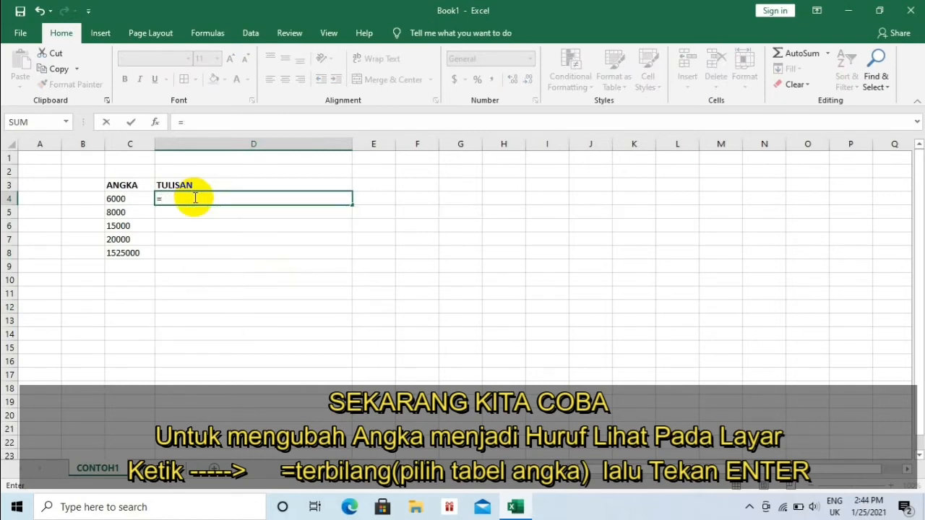
type("terbil")
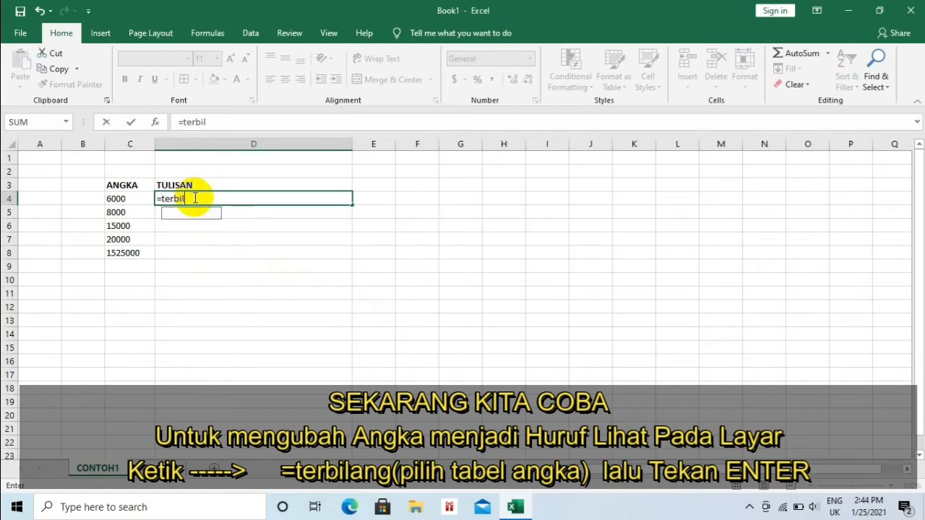
type("ang(")
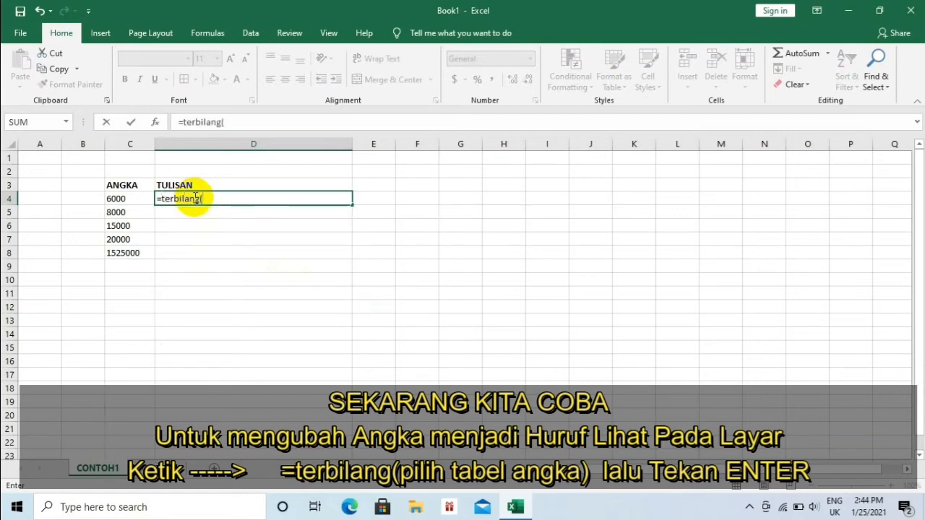
left_click(137, 201)
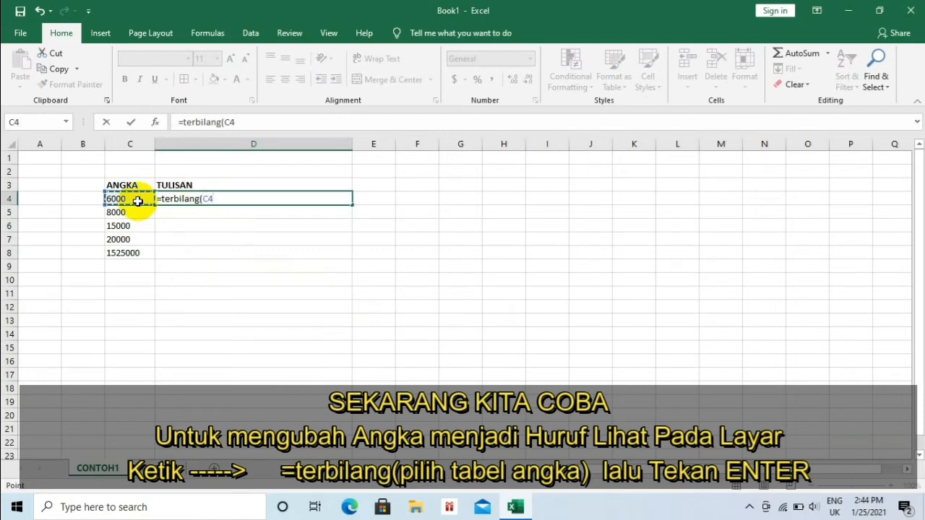
key("Return")
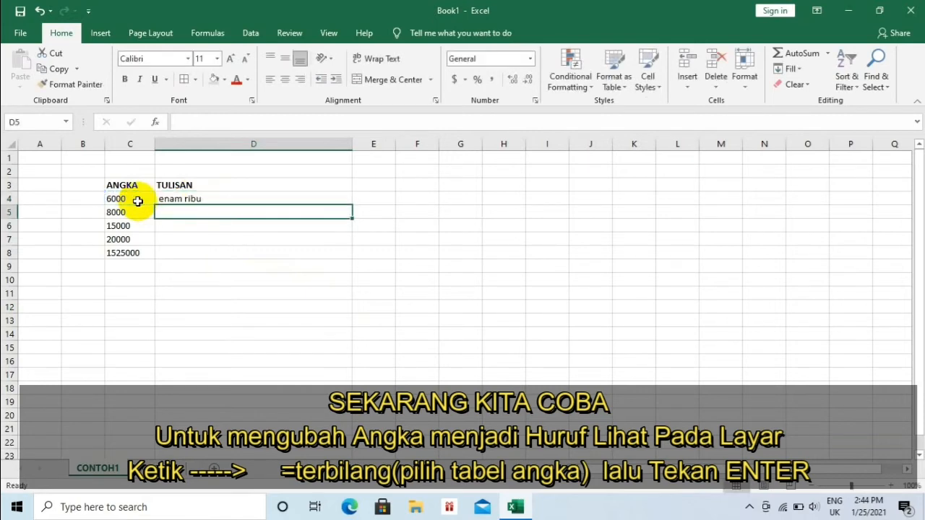
- Fill the D4 formula down through D8
left_click(192, 201)
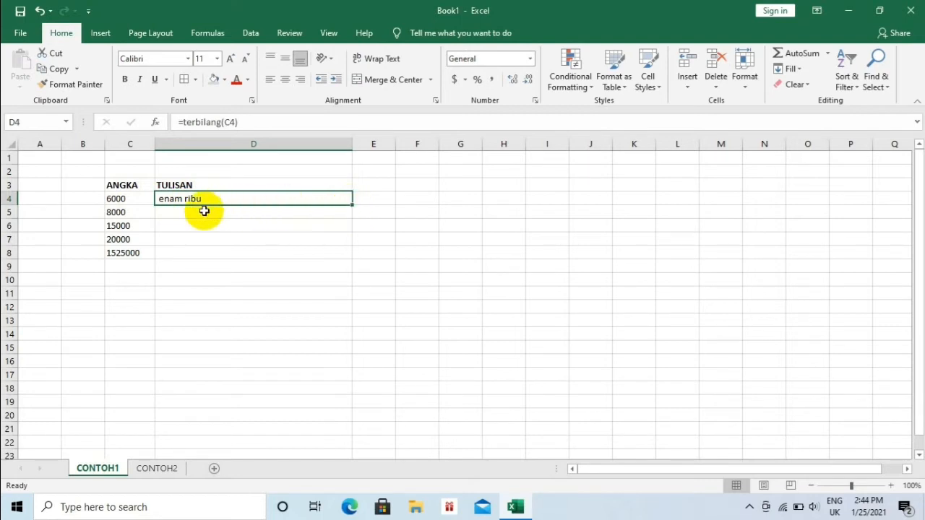
left_click_drag(353, 205, 355, 255)
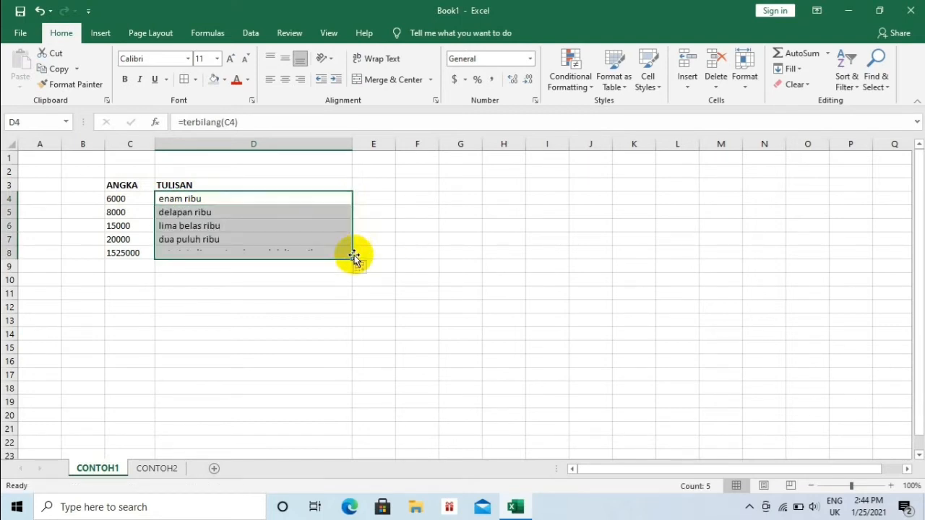
left_click(389, 237)
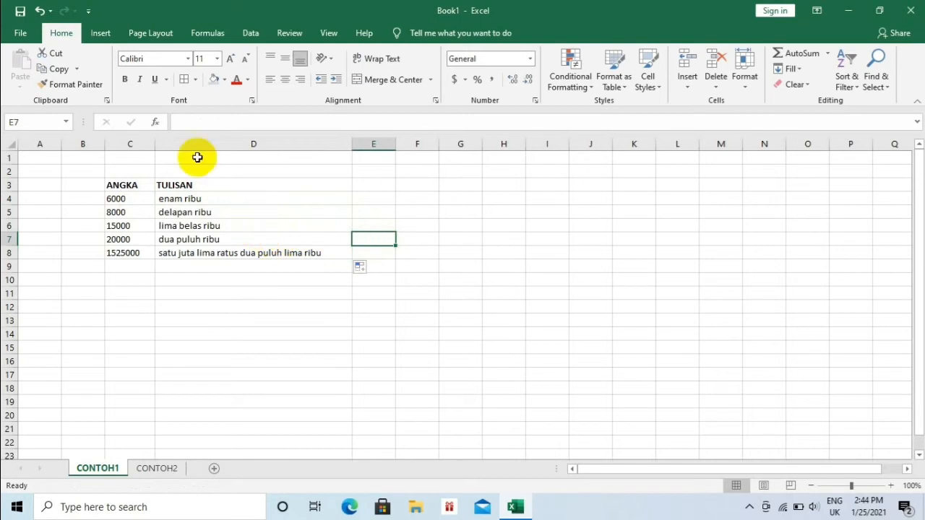
- On the CONTOH2 sheet, enter the formula =terbilang(E4) in the TERBILANG cell F4
left_click(152, 469)
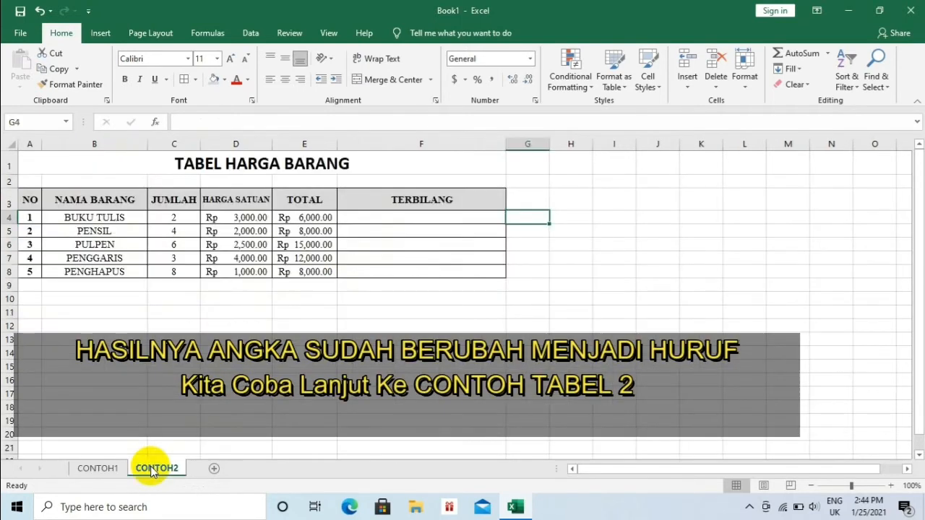
left_click(368, 218)
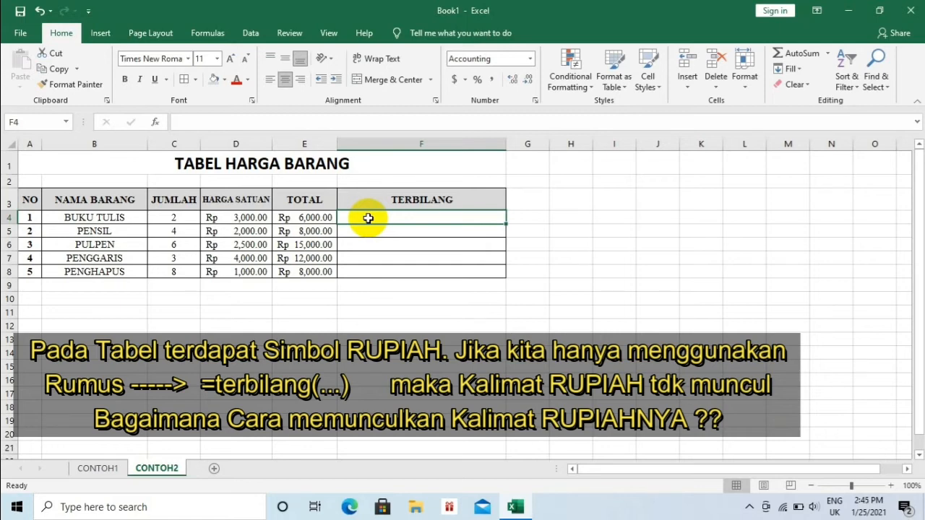
type("=t")
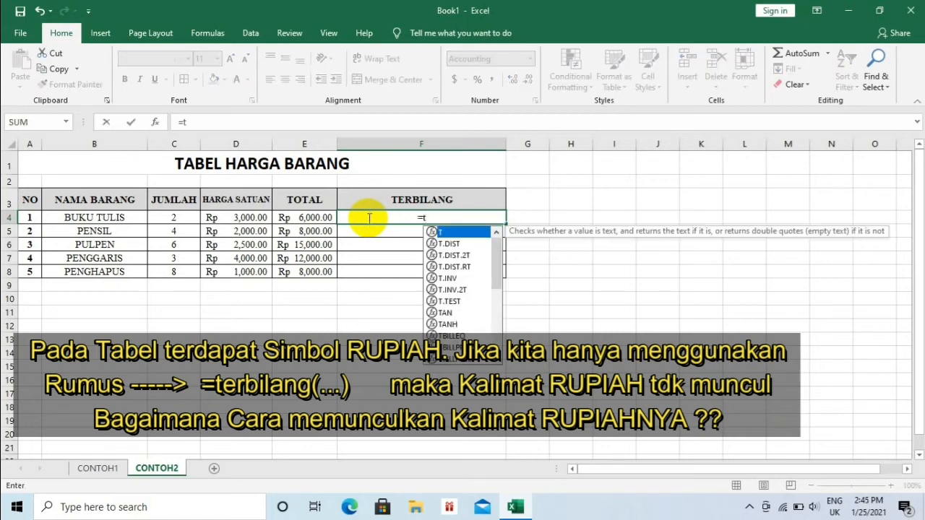
type("erbila")
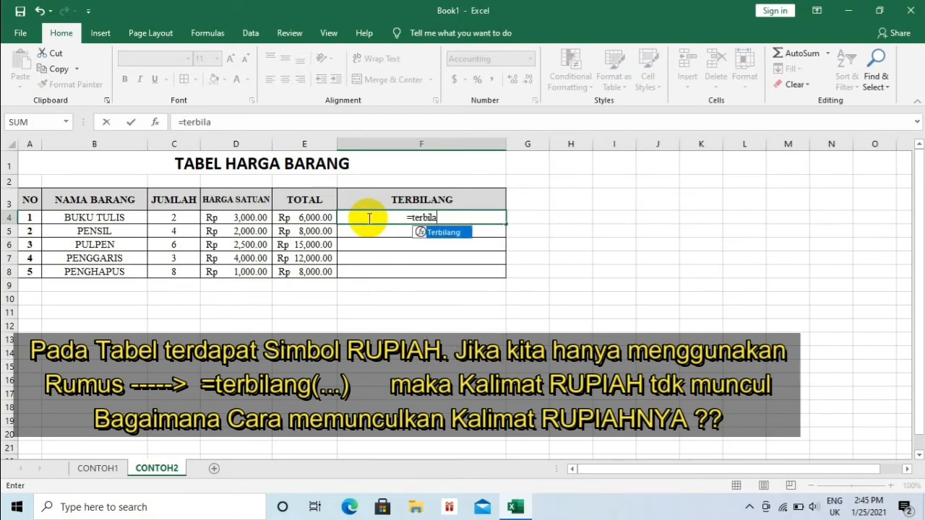
type("ng(")
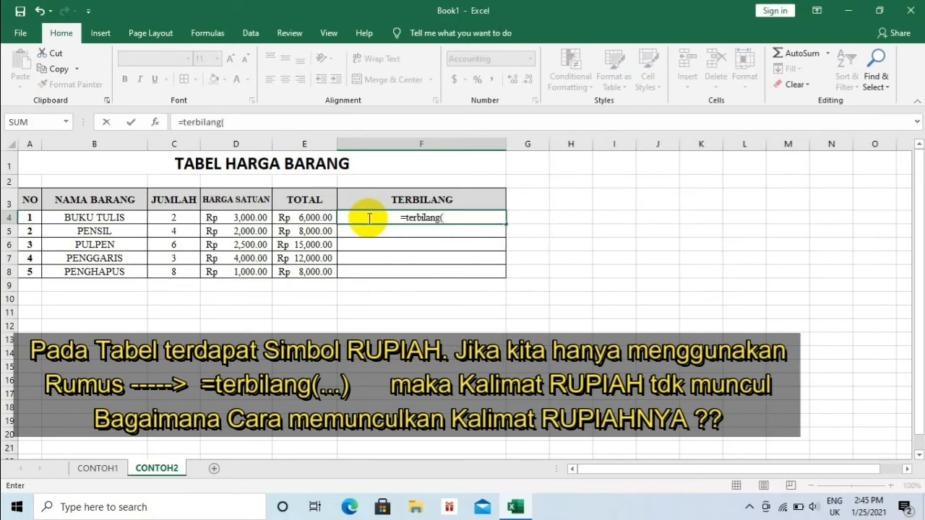
left_click(315, 214)
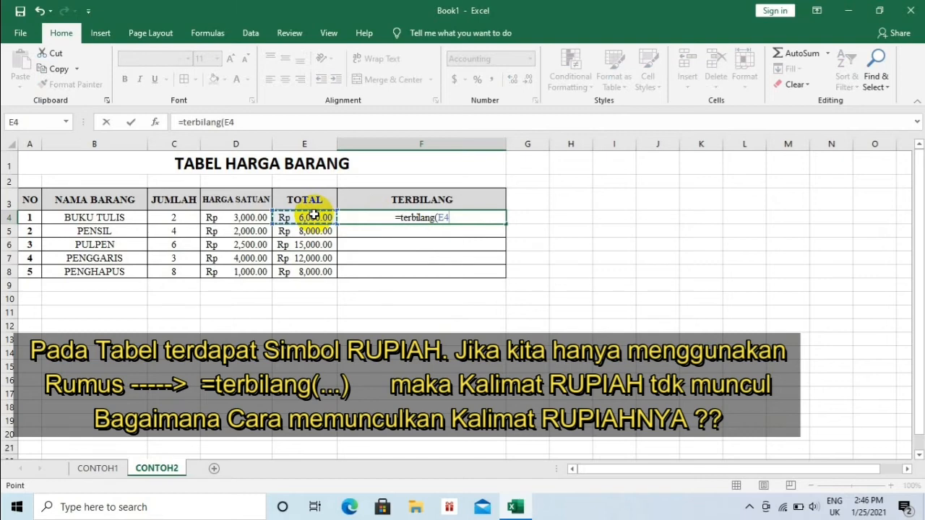
type(")")
key("Return")
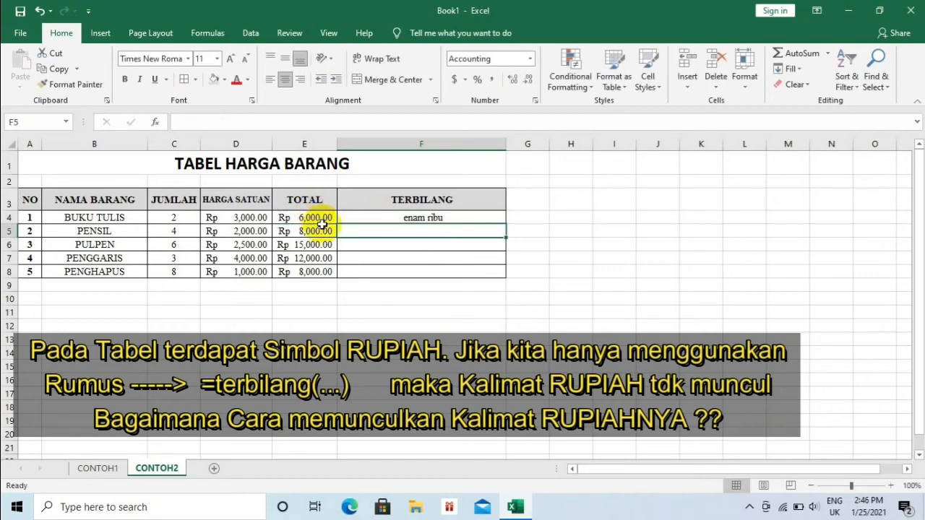
- Fill the F4 formula down to F8, then clear the TERBILANG cells F4:F8
left_click(502, 220)
left_click_drag(506, 224, 506, 274)
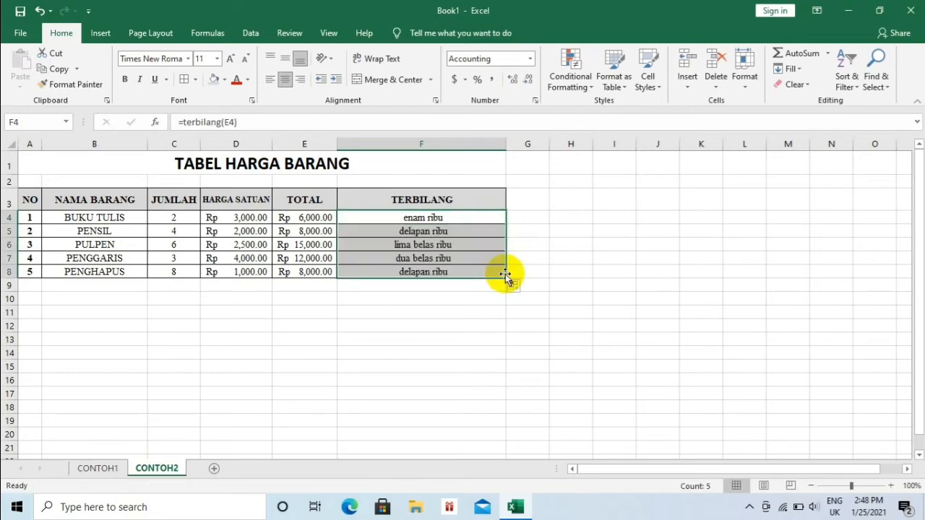
left_click(395, 217)
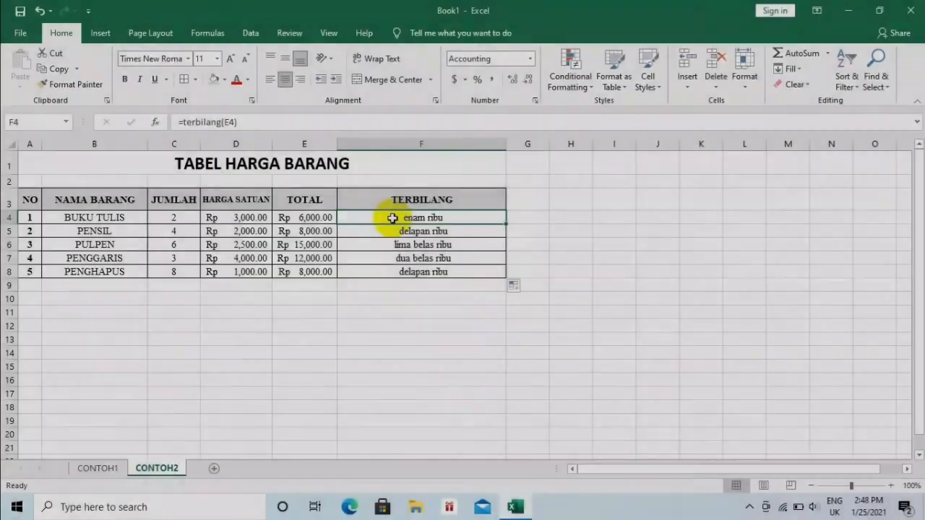
left_click_drag(392, 218, 392, 271)
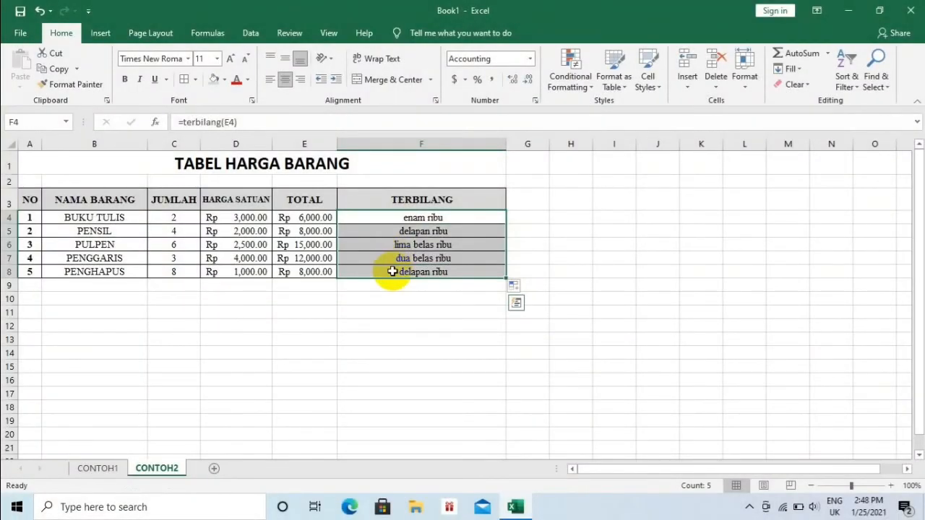
key("Delete")
- In F4, enter the formula =PROPER(terbilang(E4)&" Rupiah") and accept the closing-parenthesis correction
left_click(384, 220)
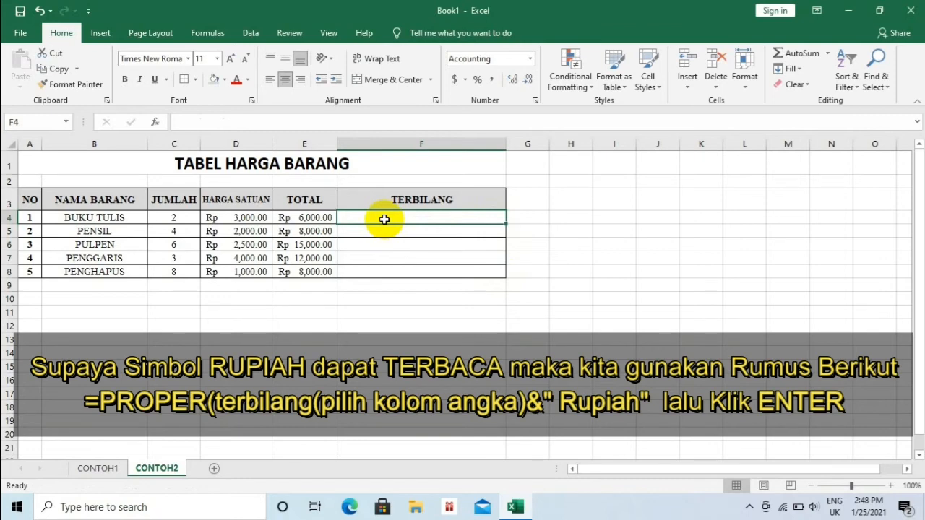
type("=P")
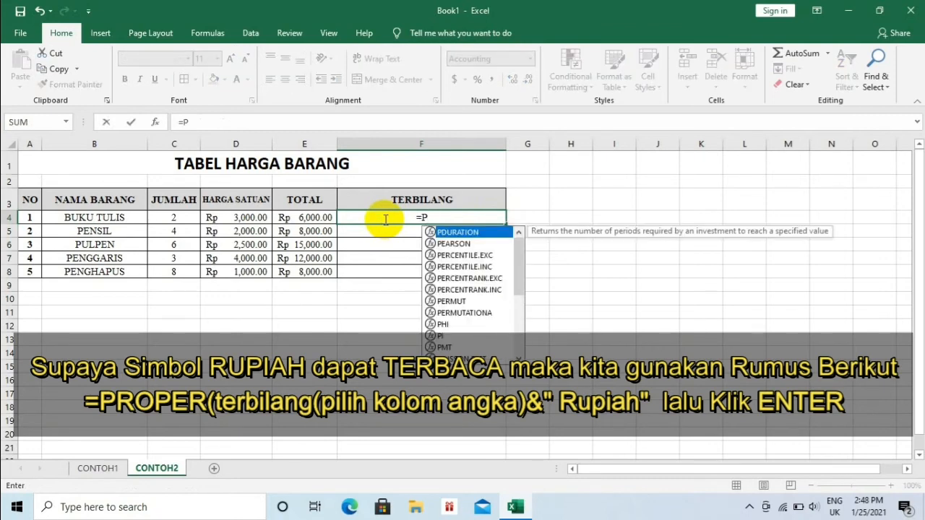
type("ROPE")
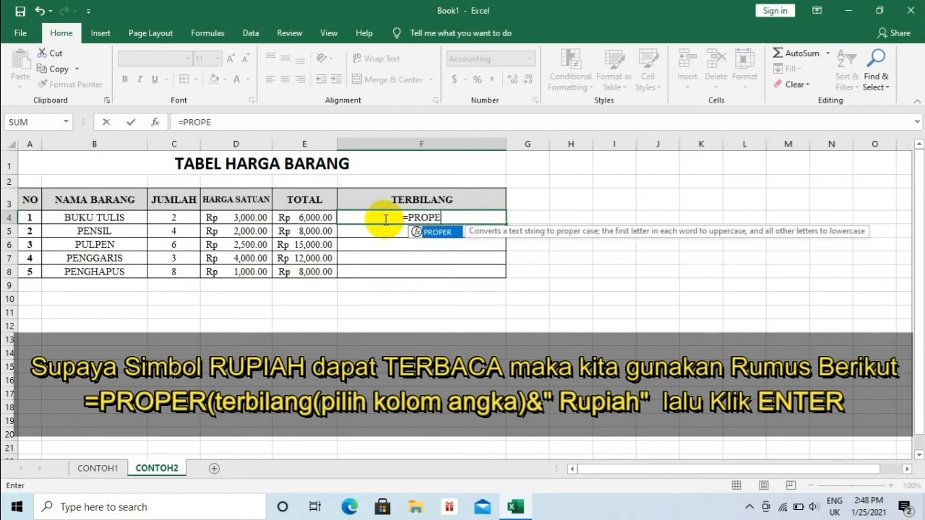
type("R(")
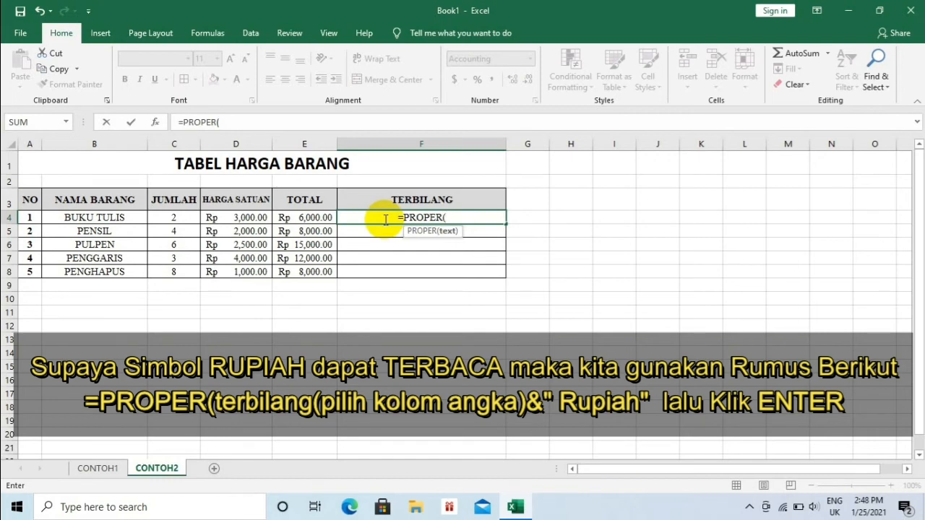
type("t")
key("BackSpace")
type("terbi")
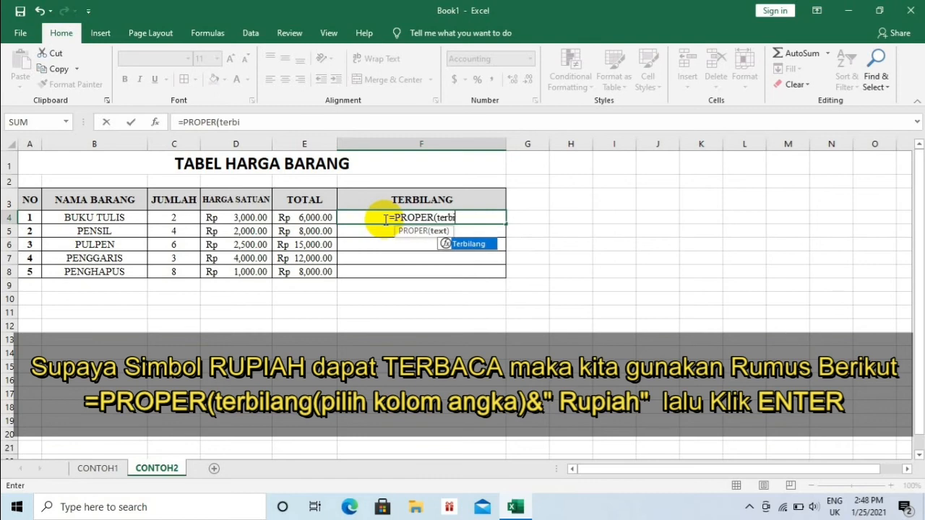
type("lang")
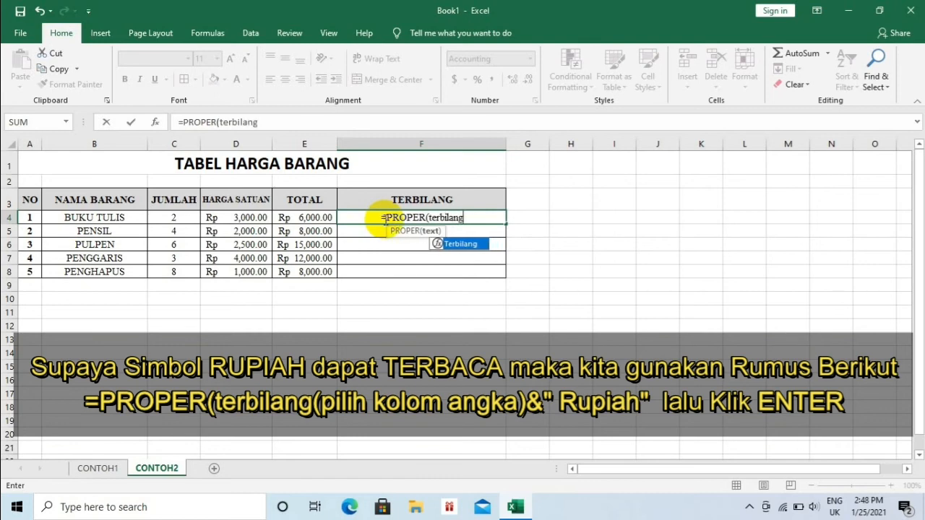
type("(")
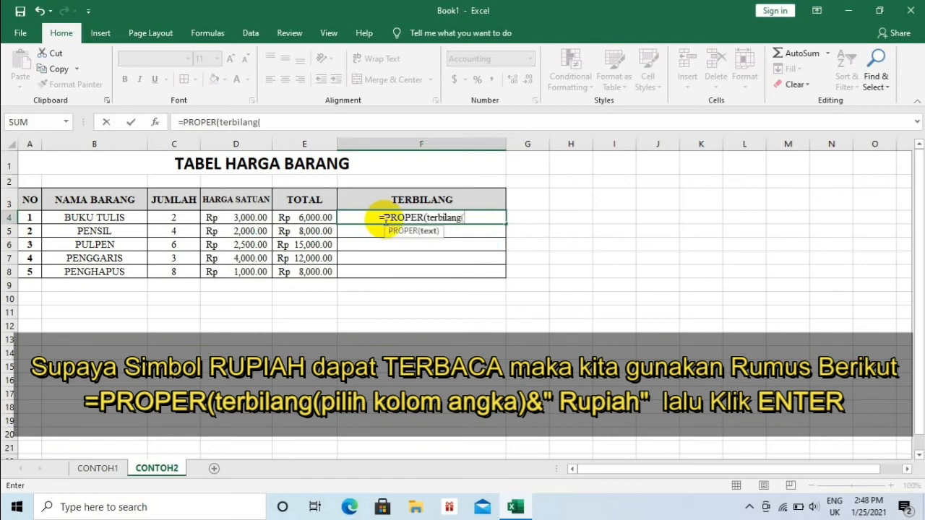
left_click(300, 216)
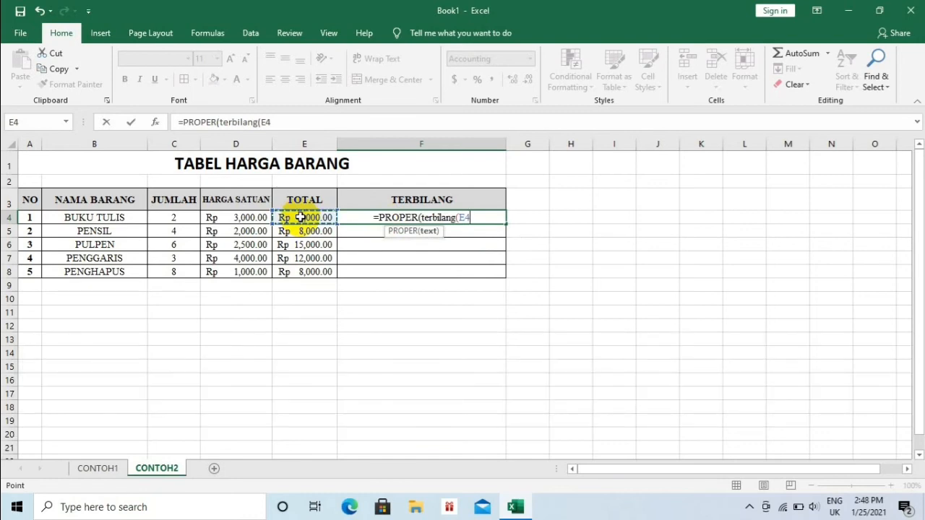
type(")")
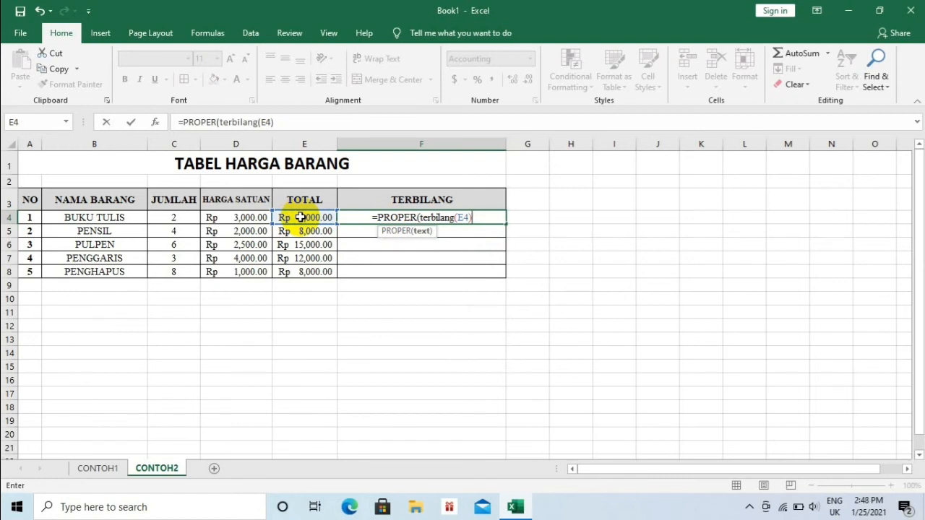
type("&")
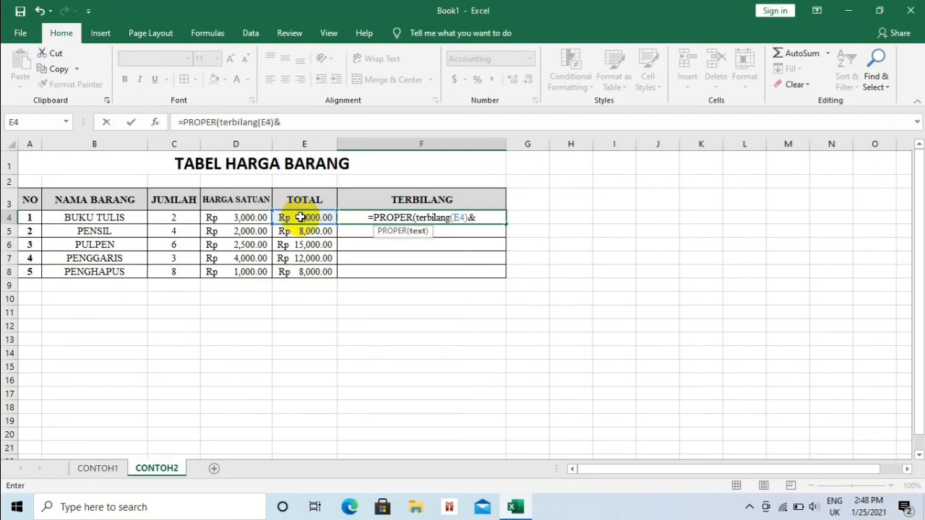
type("\"")
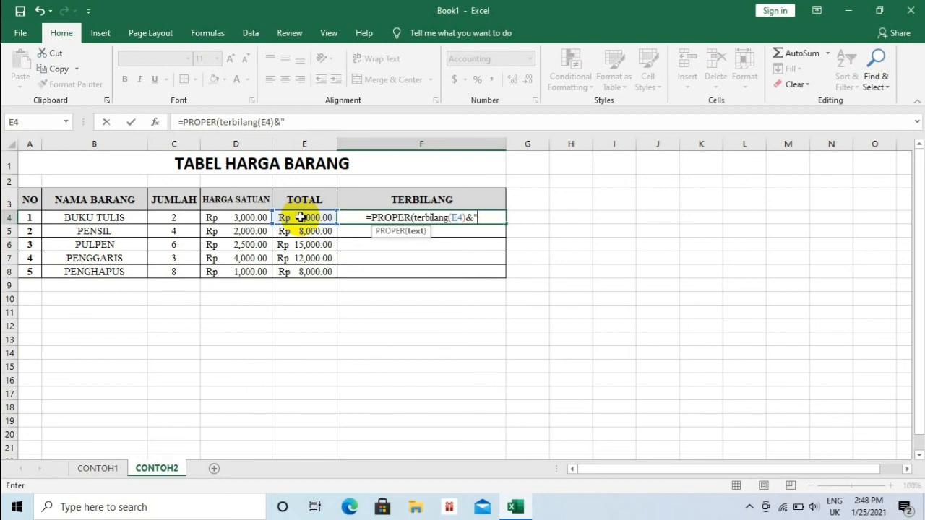
type(" R")
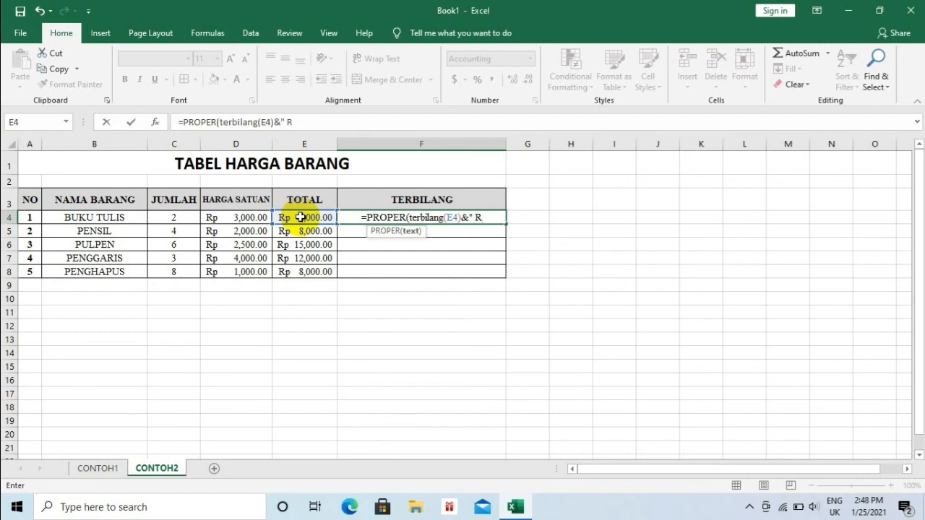
type("upiah")
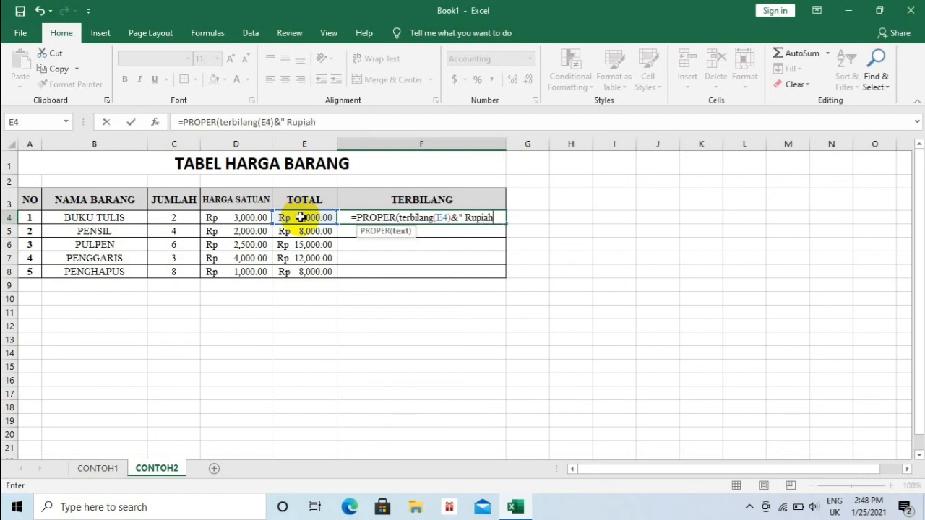
type("\"")
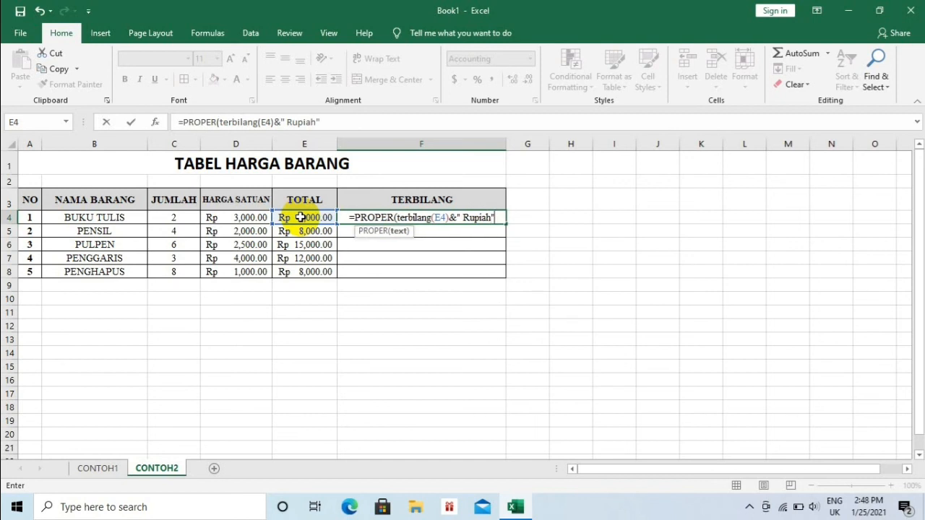
key("Return")
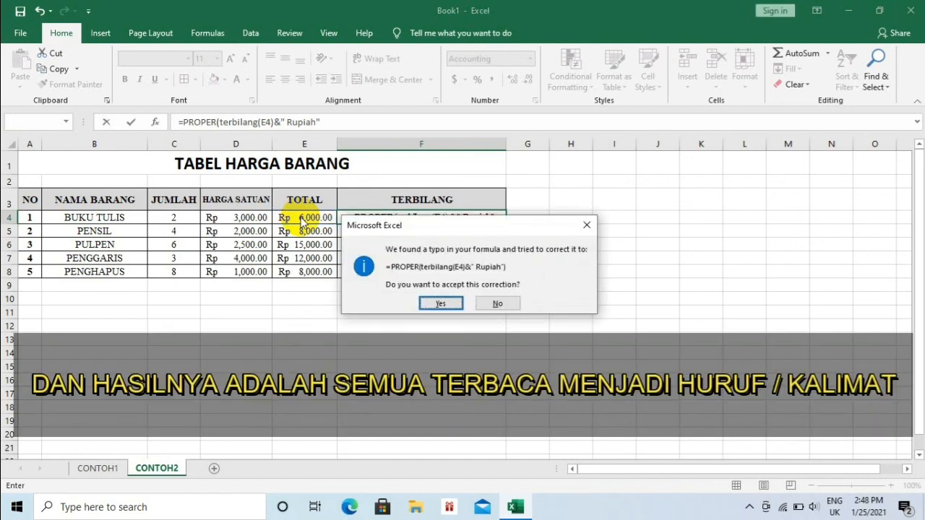
left_click(442, 305)
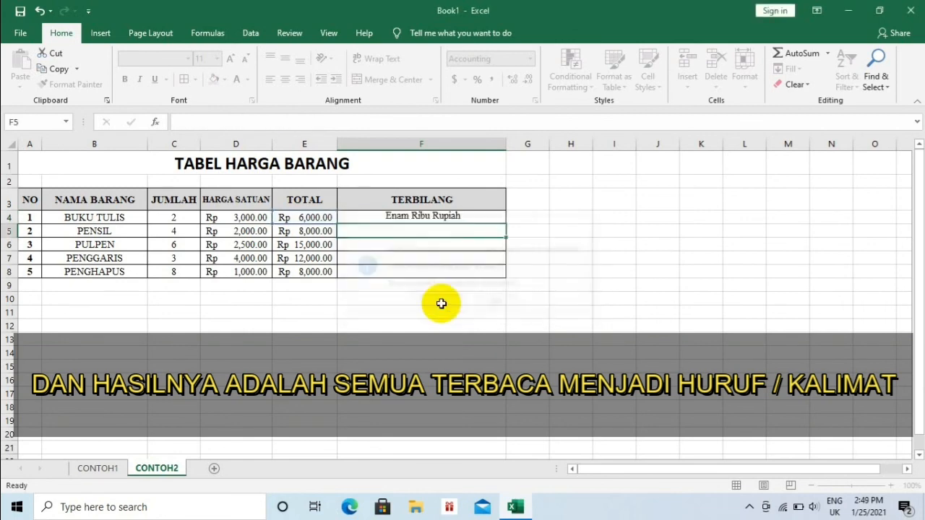
- Fill the F4 Rupiah formula down through F8
left_click(449, 217)
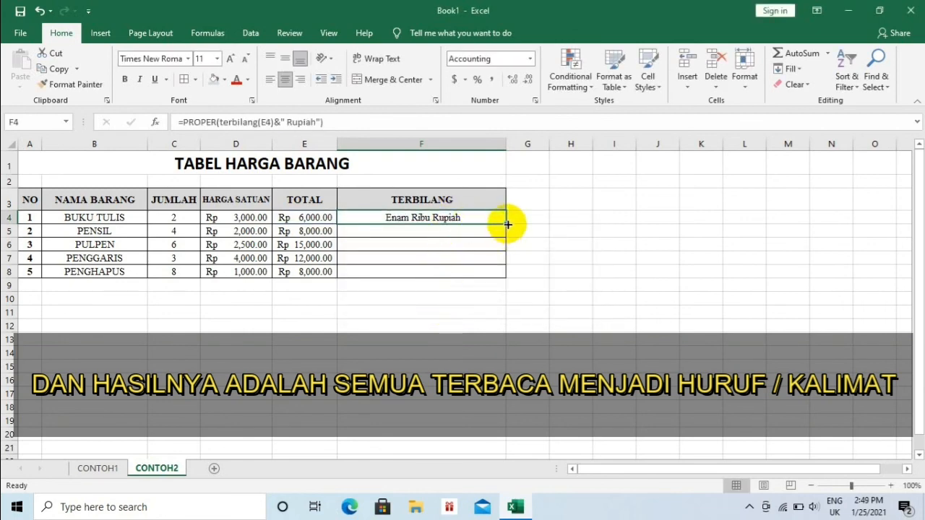
left_click_drag(508, 225, 503, 278)
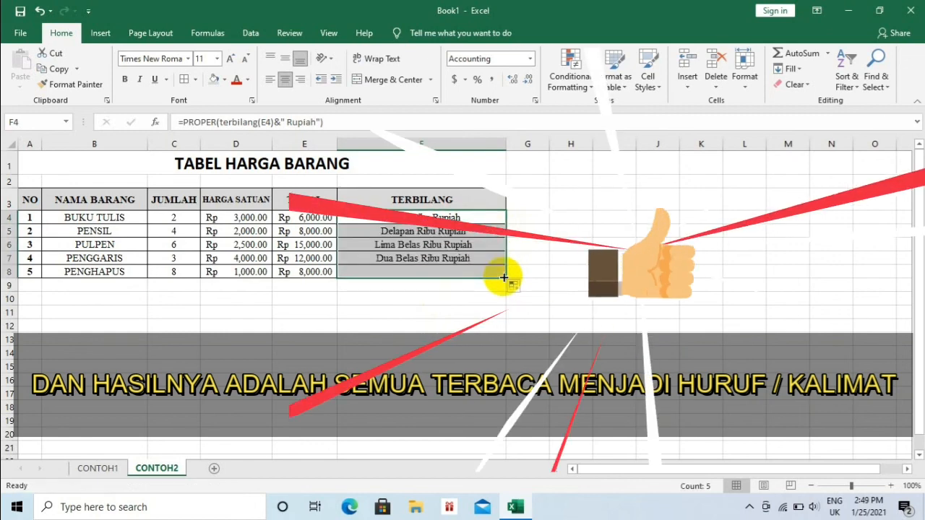